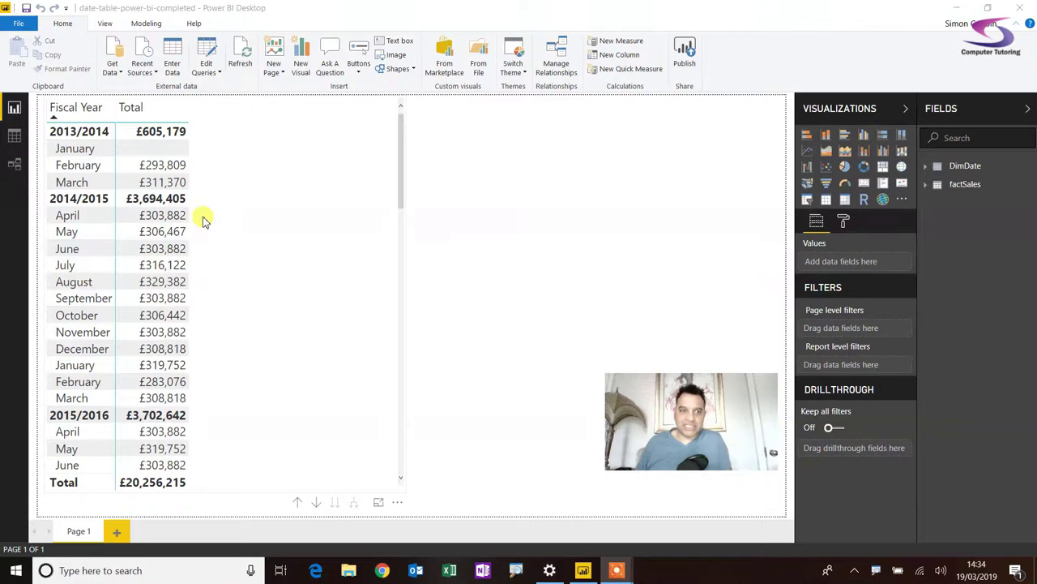
# Step: Add a new blank report page, Page 2, next to Page 1
pyautogui.click(116, 533)
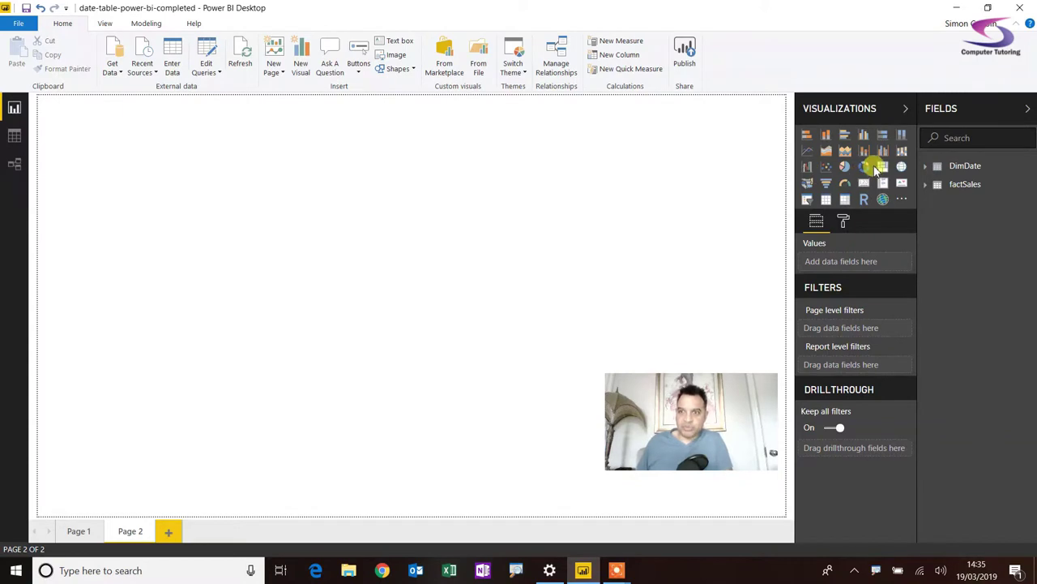
# Step: Insert an enlarged matrix with DimDate Year and Month as rows, expanded to show every month
pyautogui.click(843, 201)
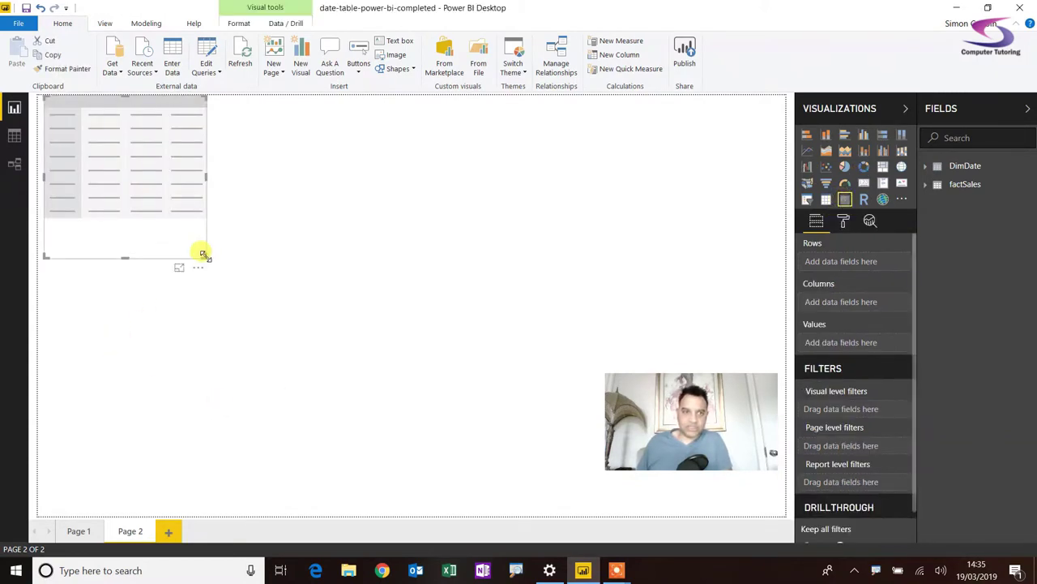
pyautogui.moveTo(207, 258); pyautogui.dragTo(420, 461)
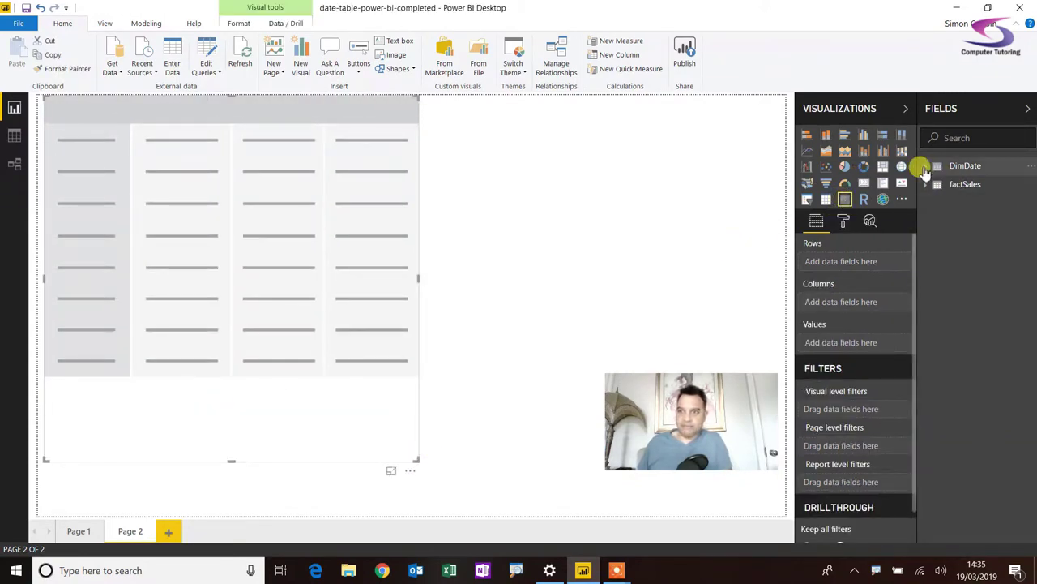
pyautogui.click(926, 167)
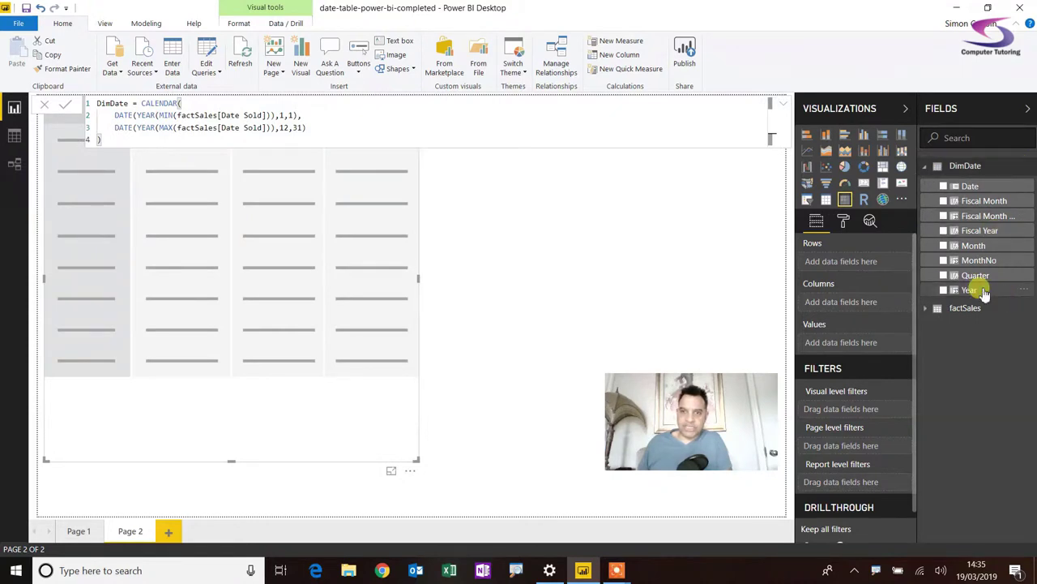
pyautogui.moveTo(983, 294); pyautogui.dragTo(882, 262)
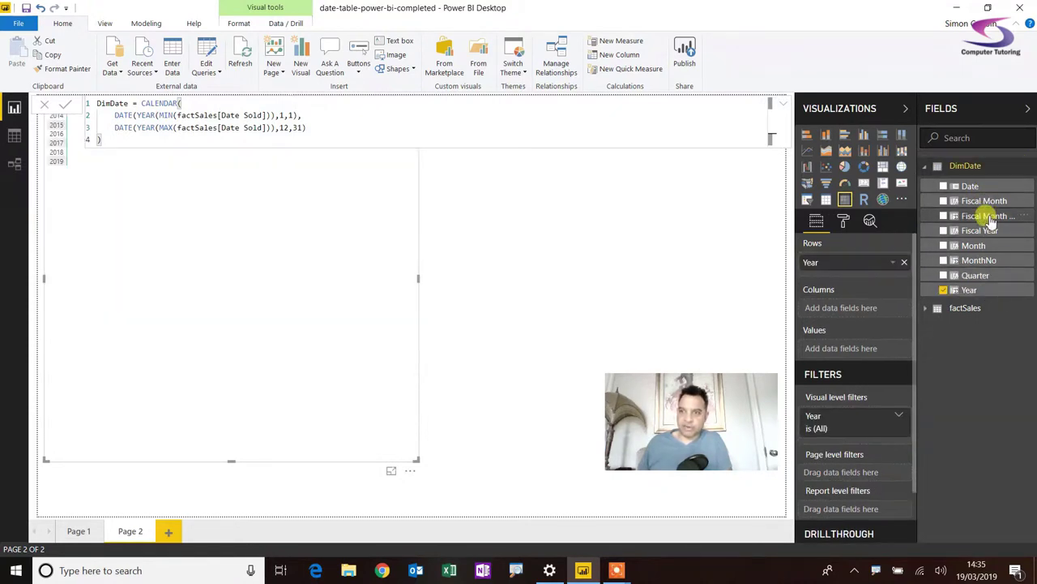
pyautogui.moveTo(973, 244); pyautogui.dragTo(857, 270)
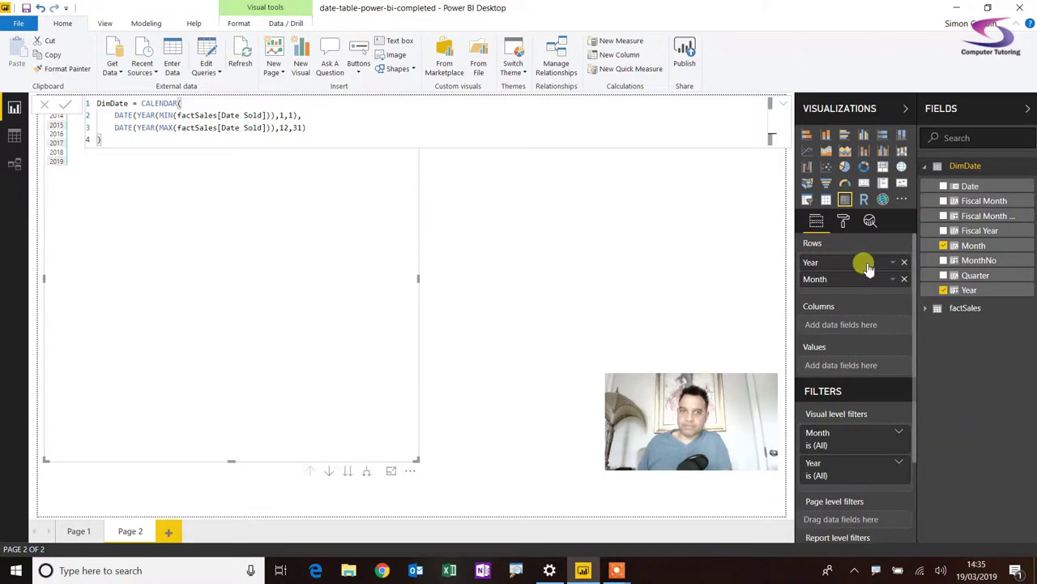
pyautogui.click(587, 208)
pyautogui.click(95, 136)
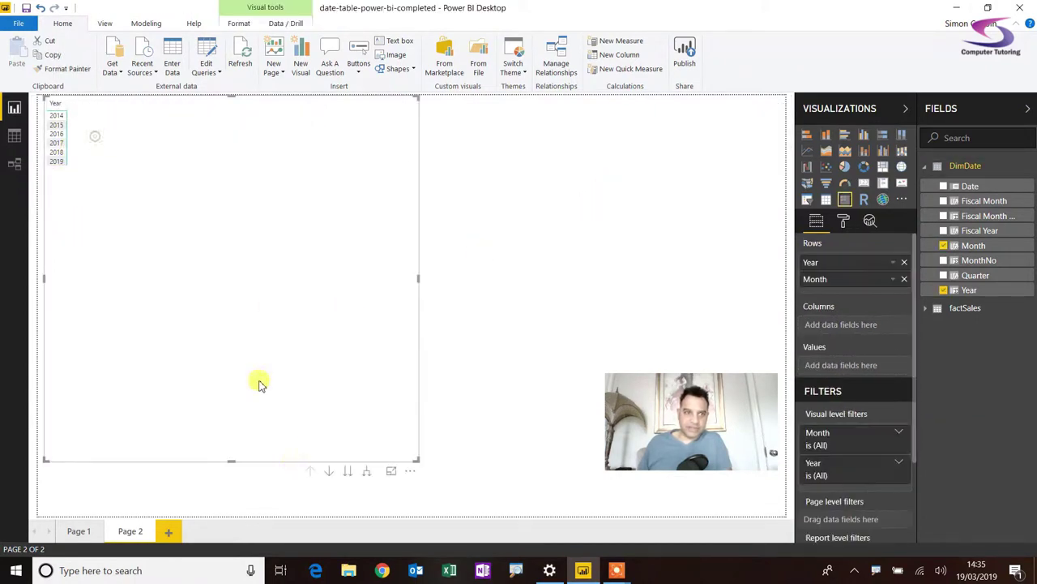
pyautogui.click(365, 473)
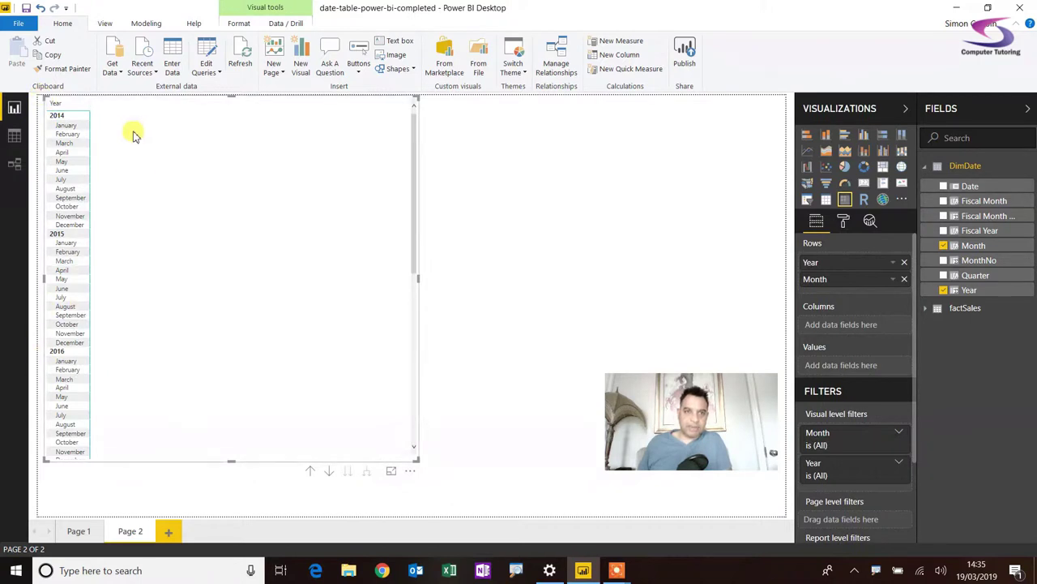
# Step: Set the matrix text size to 15, then view the factSales–DimDate relationships diagram
pyautogui.click(843, 222)
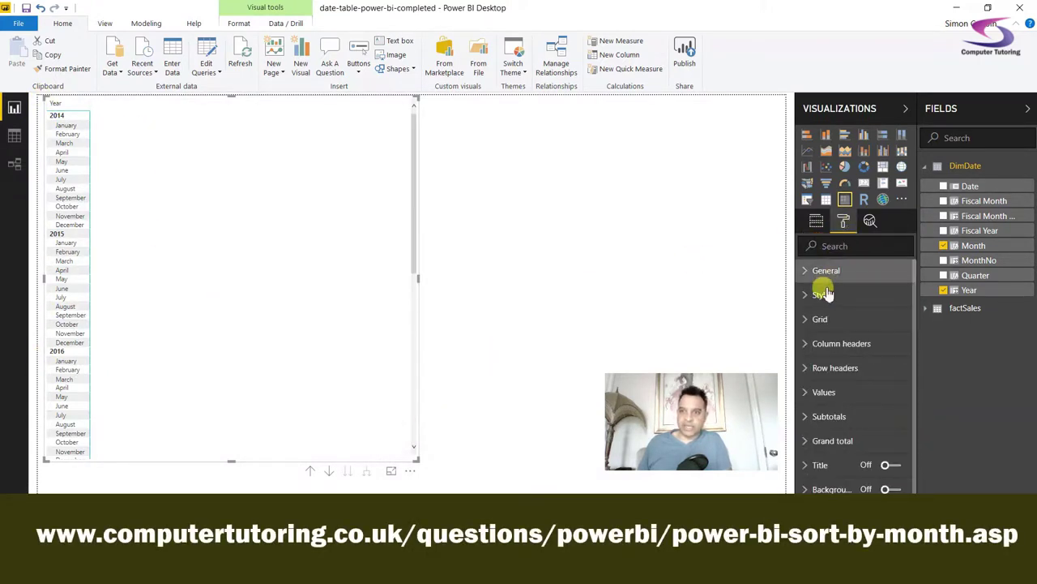
pyautogui.click(815, 321)
pyautogui.scroll(-5, 835, 405)
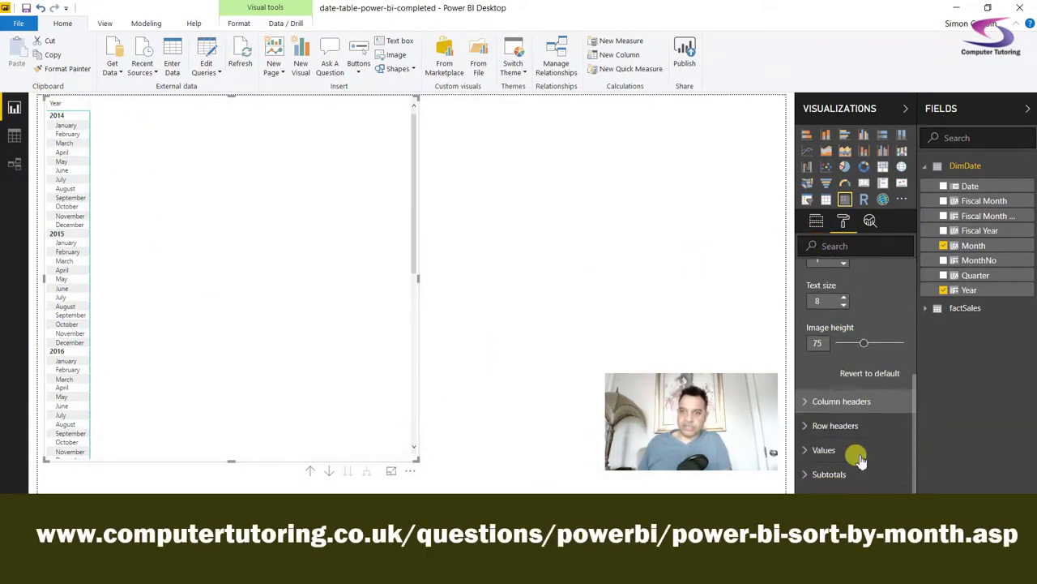
pyautogui.click(843, 297)
pyautogui.click(844, 297)
pyautogui.click(843, 297)
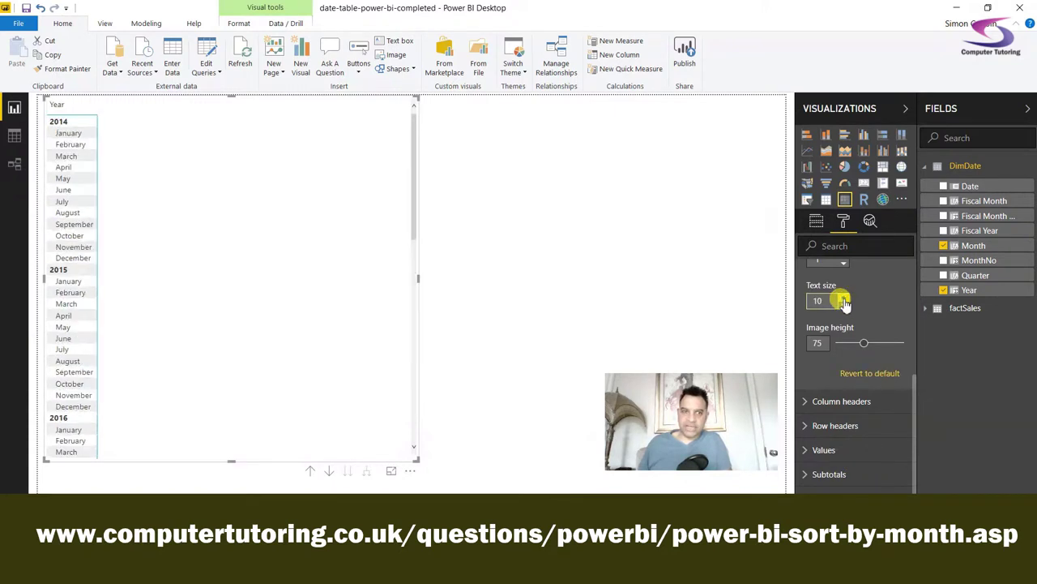
pyautogui.click(844, 296)
pyautogui.click(843, 297)
pyautogui.click(843, 297)
pyautogui.click(843, 298)
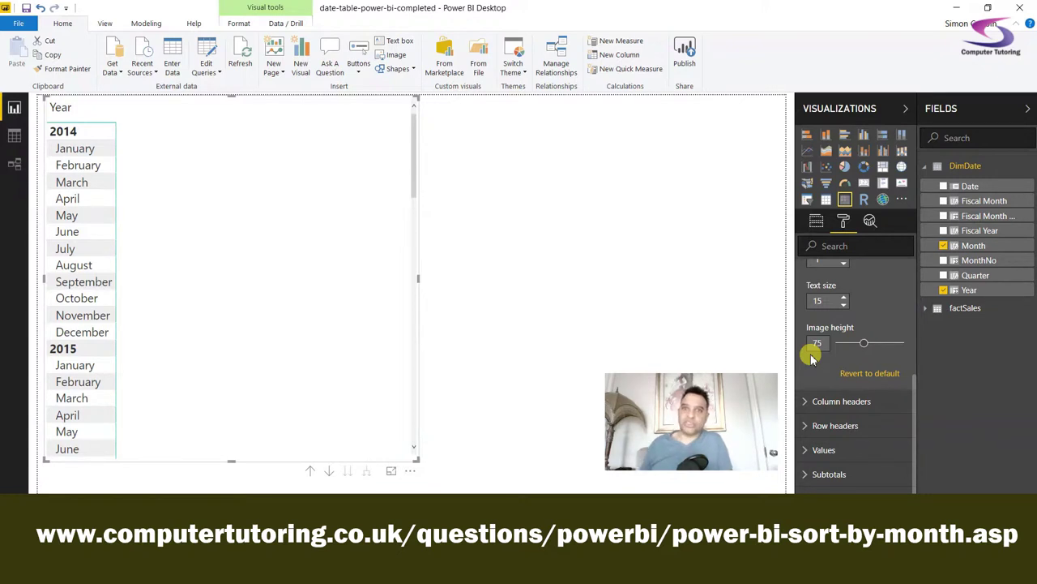
pyautogui.click(17, 168)
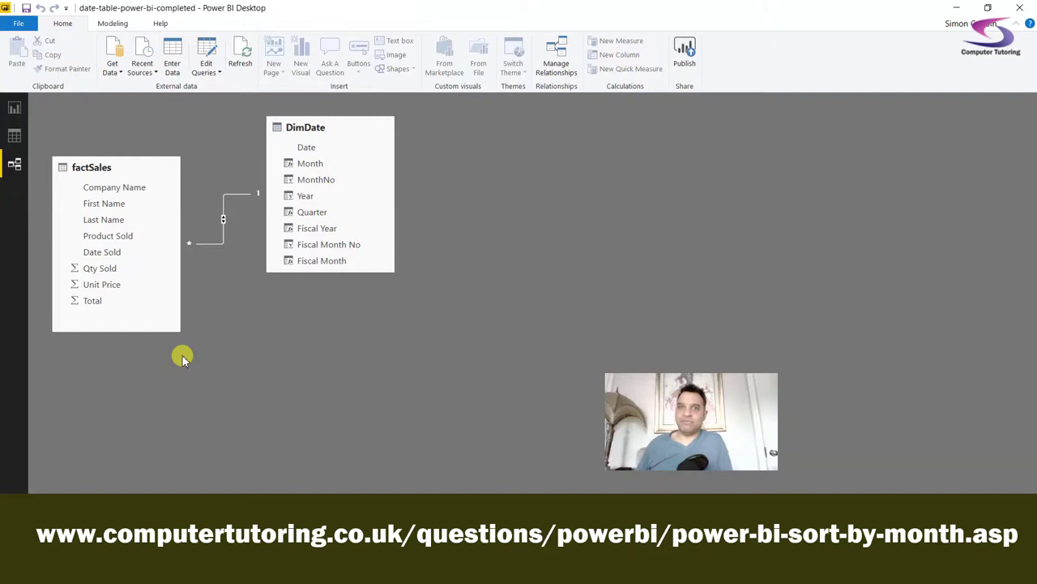
# Step: Add factSales Total as matrix values, giving a £20,256,215 grand total
pyautogui.click(14, 110)
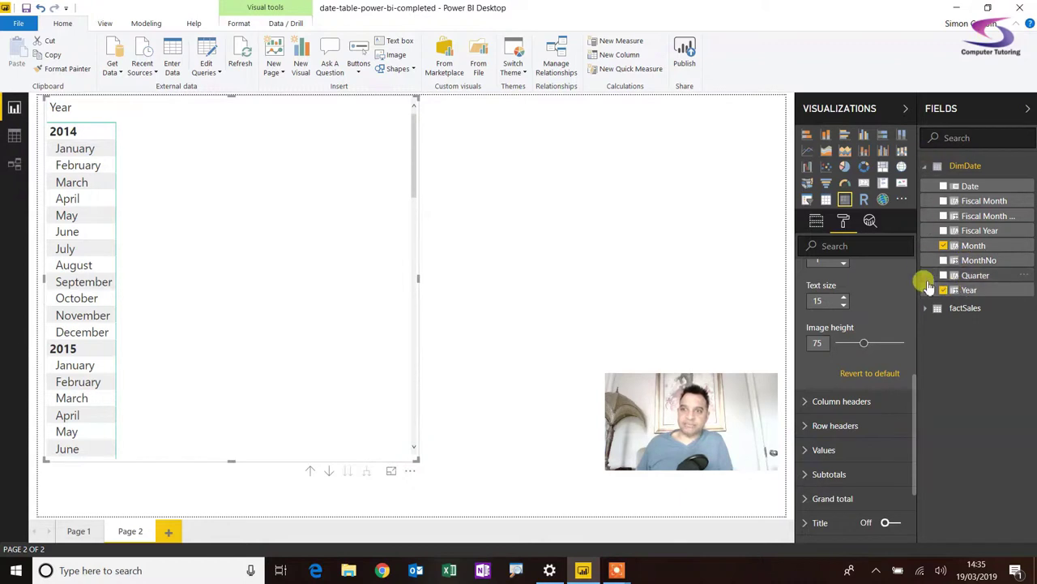
pyautogui.click(924, 166)
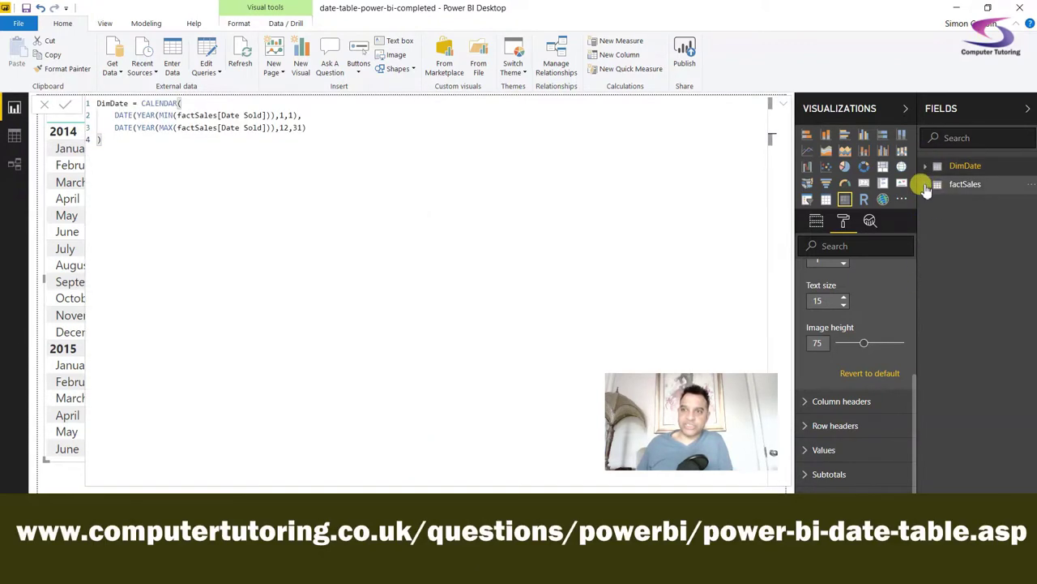
pyautogui.click(960, 185)
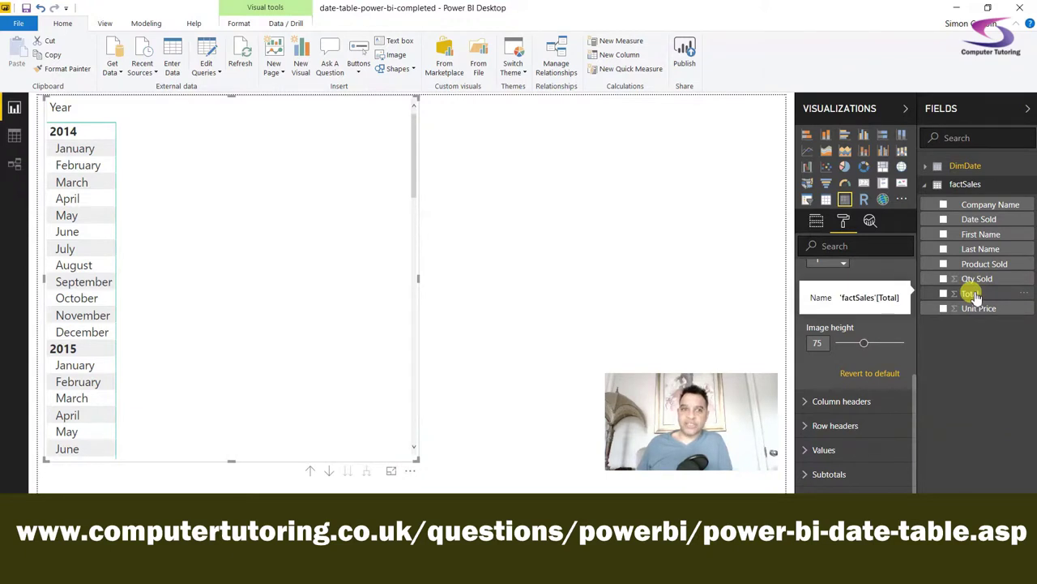
pyautogui.moveTo(972, 296); pyautogui.dragTo(203, 259)
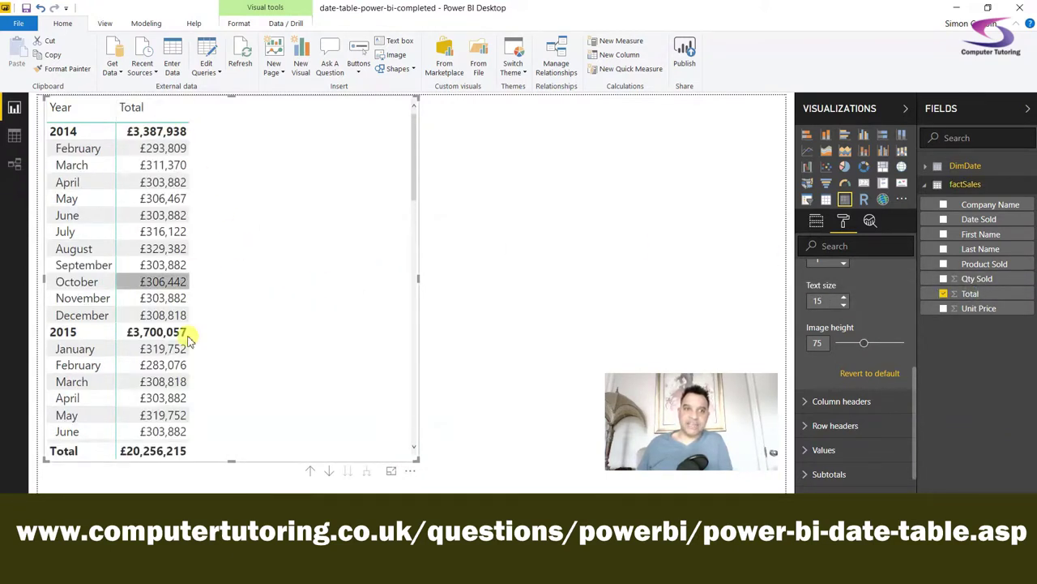
pyautogui.click(970, 293)
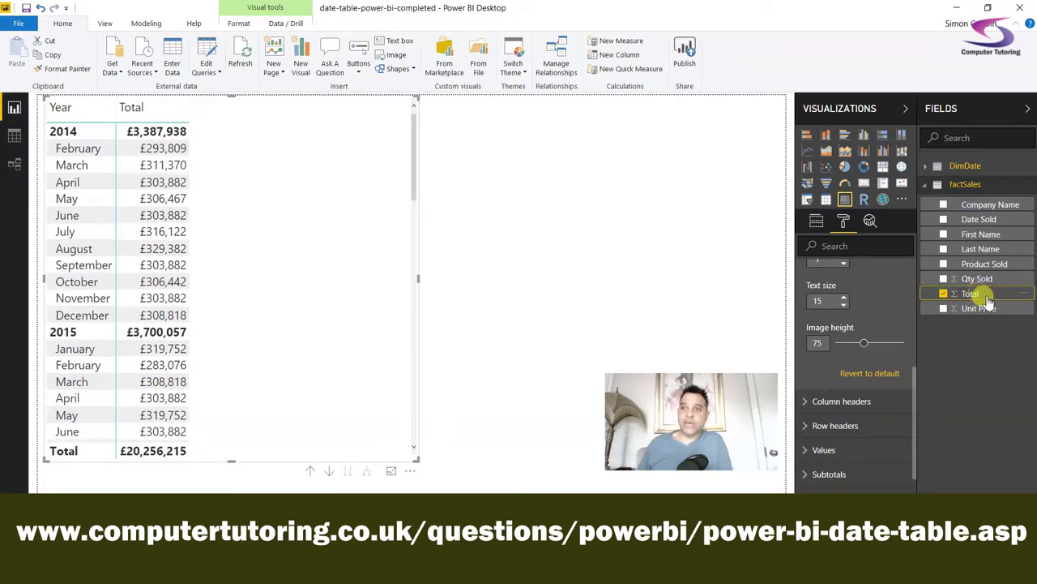
pyautogui.click(146, 24)
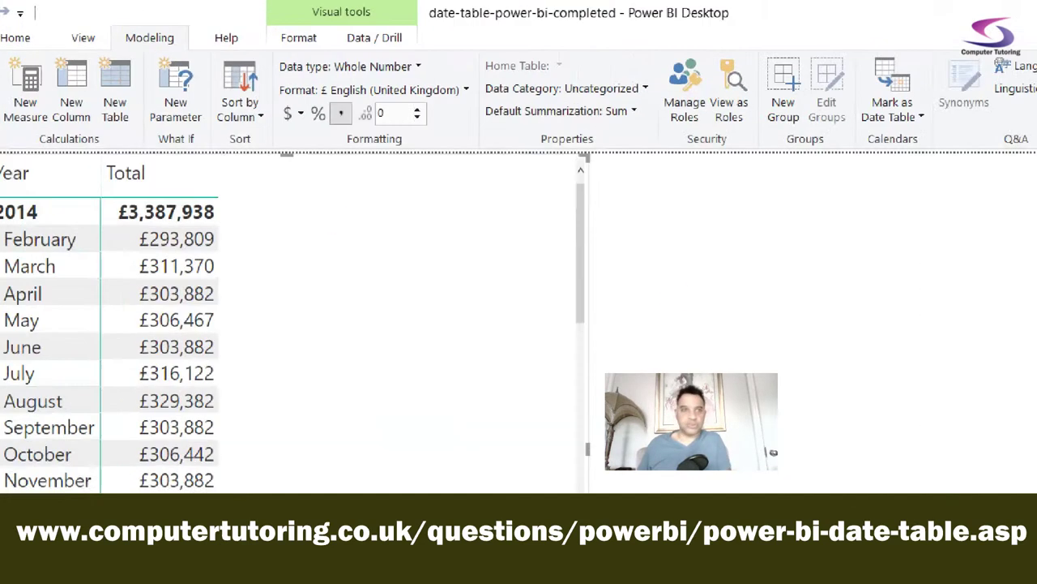
pyautogui.click(140, 22)
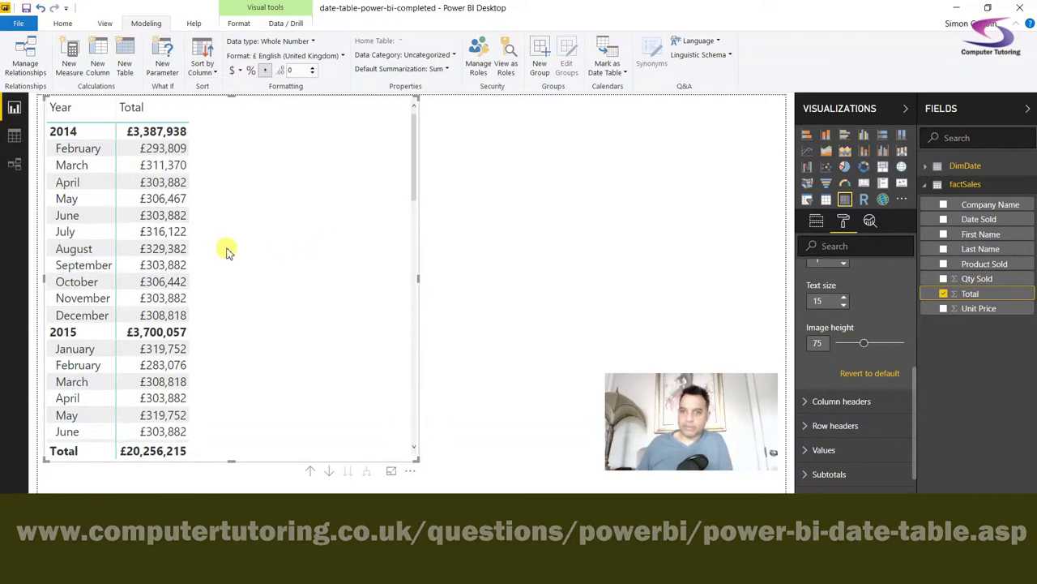
# Step: Turn on Show items with no data for the Month row so blank January 2014 appears
pyautogui.click(816, 221)
pyautogui.click(893, 279)
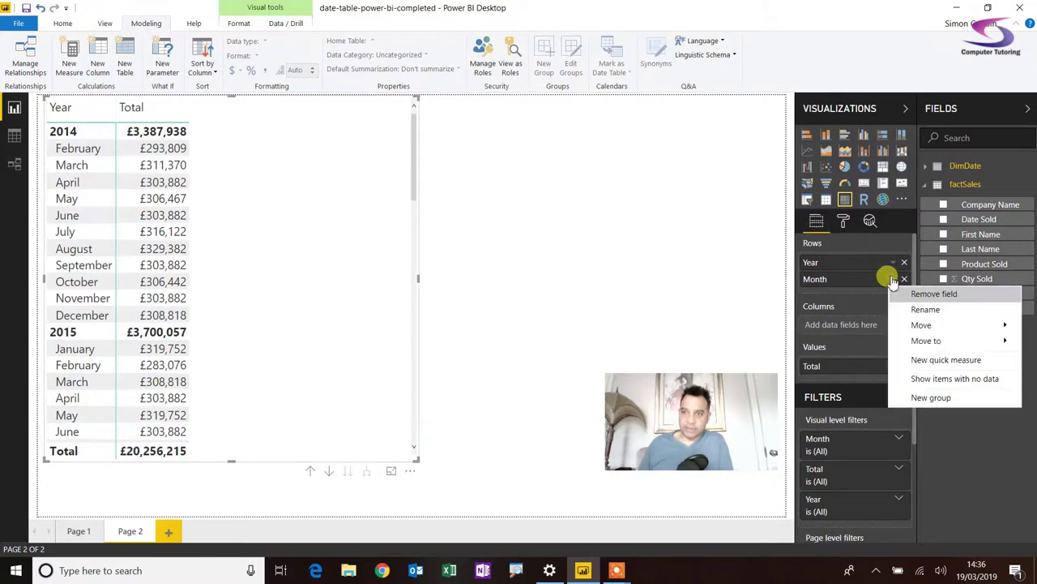
pyautogui.click(927, 385)
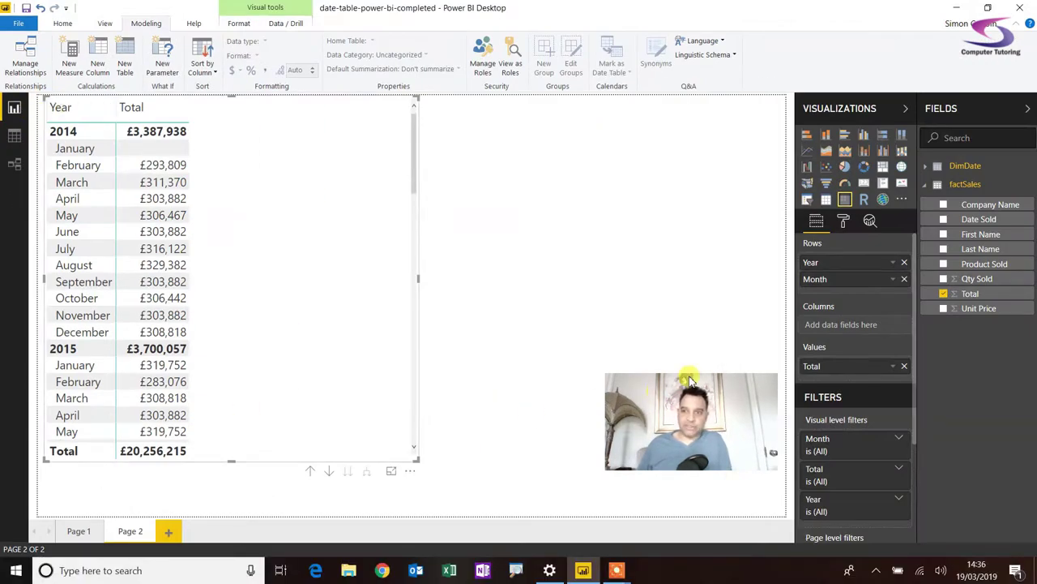
pyautogui.click(894, 281)
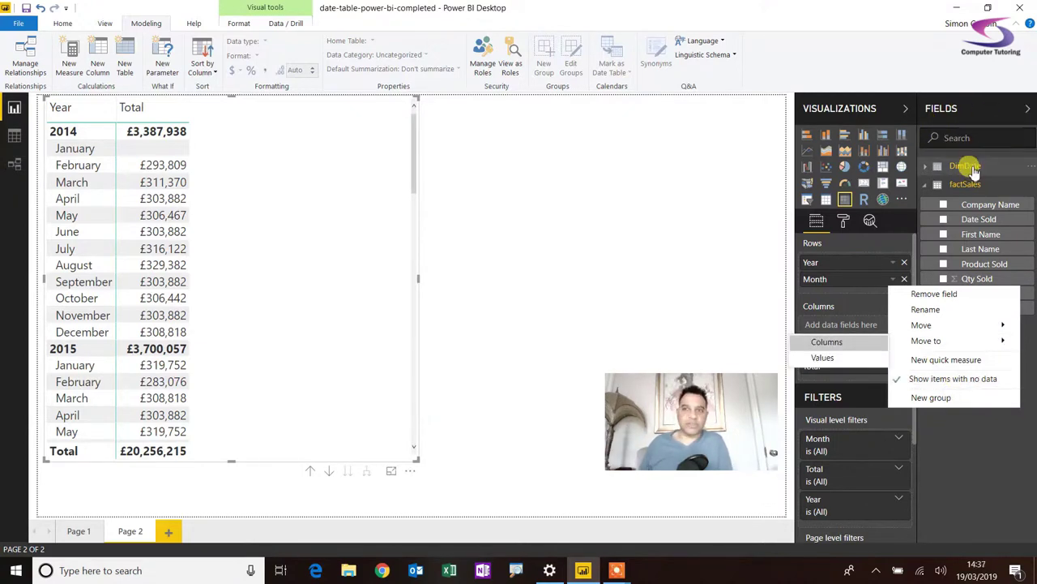
pyautogui.click(968, 166)
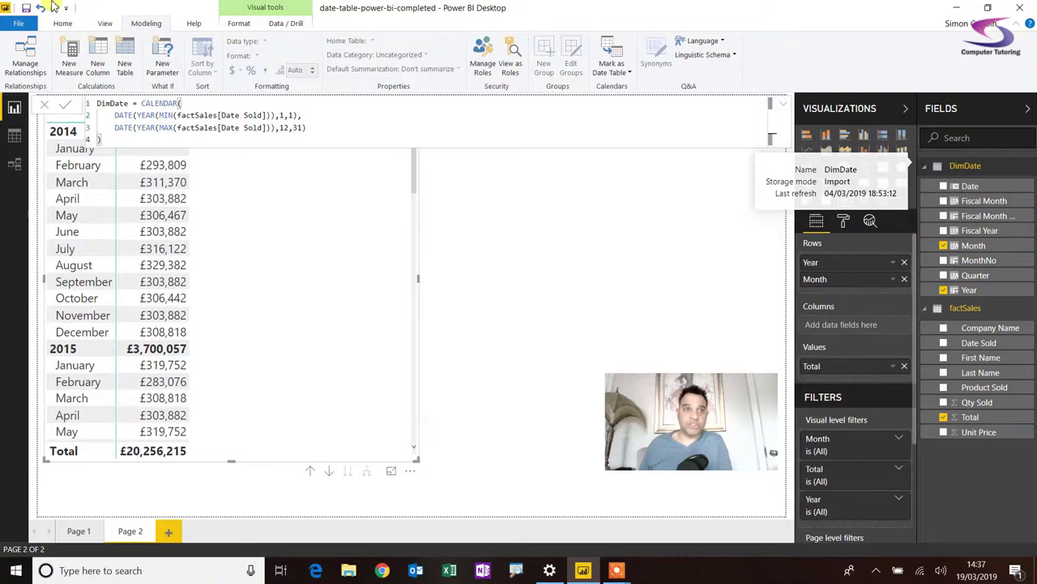
# Step: Create and load an Enter Data table named 'Key Measures' with placeholder Column1
pyautogui.click(65, 22)
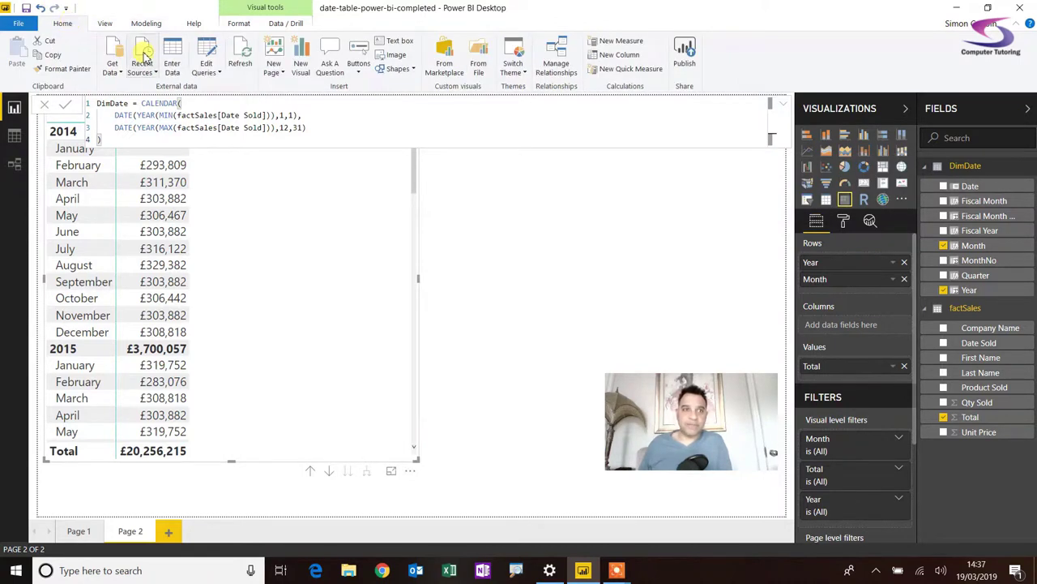
pyautogui.click(169, 51)
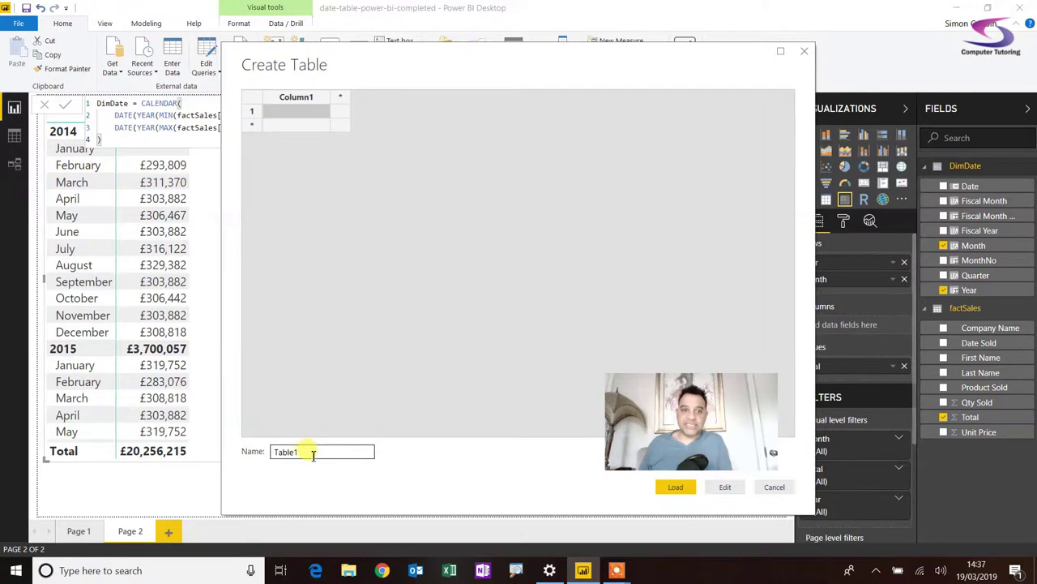
pyautogui.moveTo(311, 452); pyautogui.dragTo(283, 456)
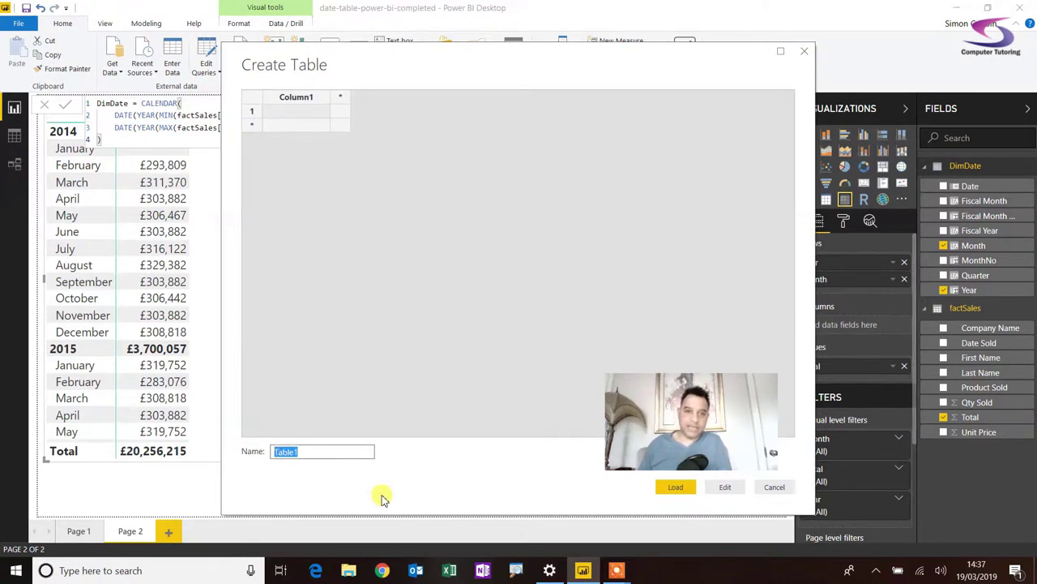
pyautogui.write('K')
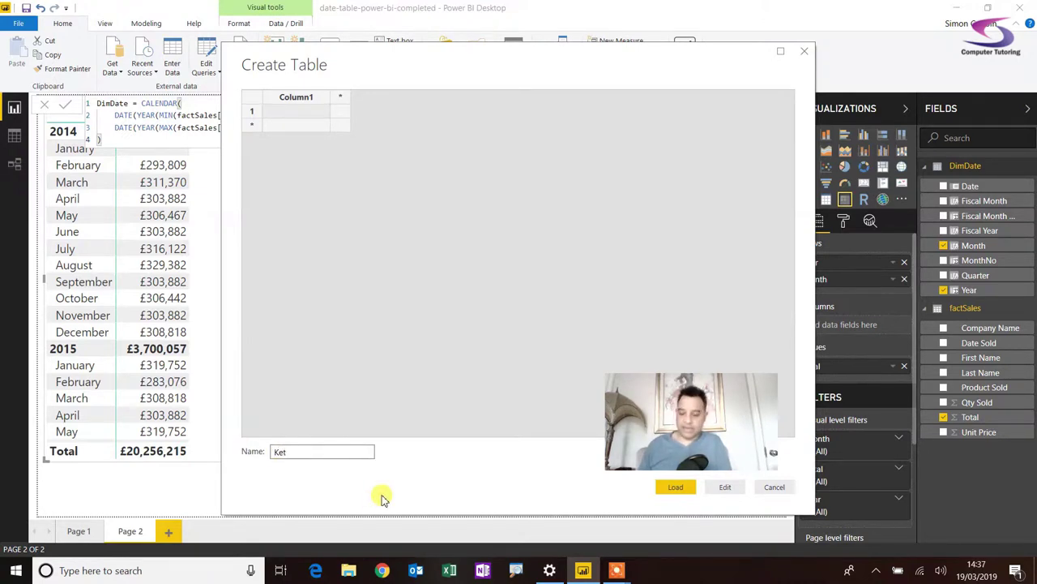
pyautogui.write('ey Mea')
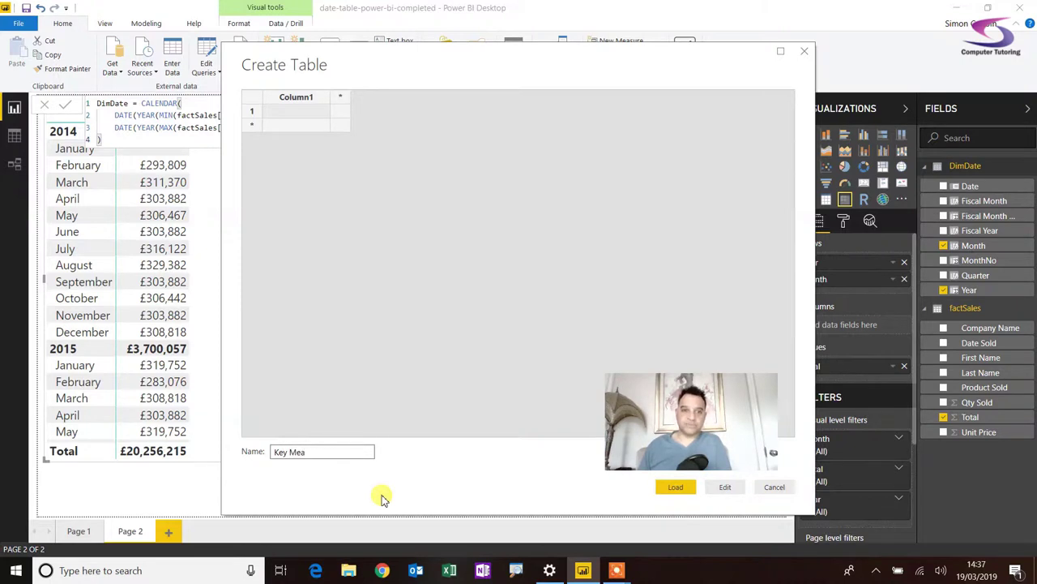
pyautogui.write('sures')
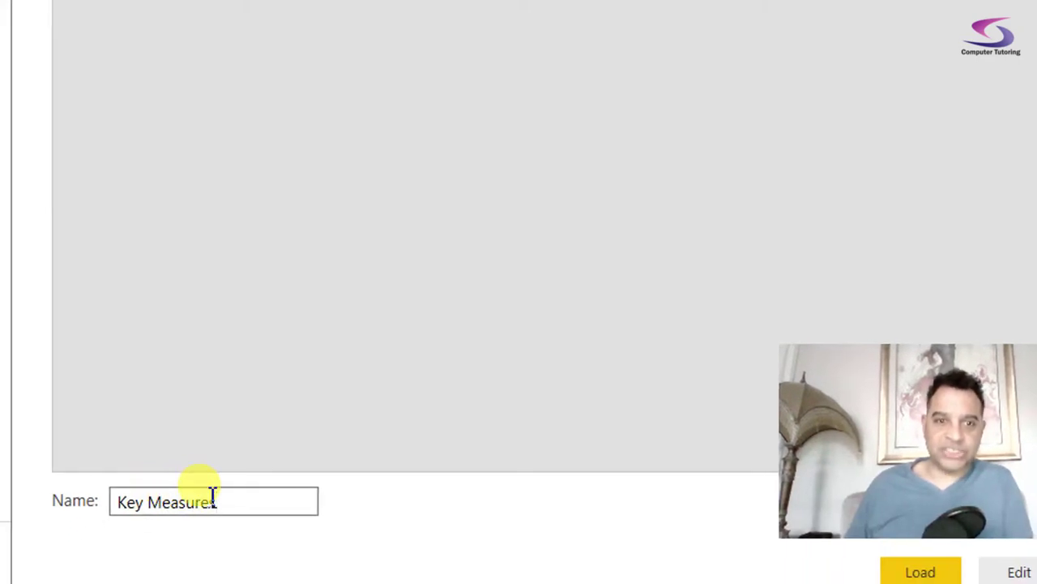
pyautogui.click(920, 572)
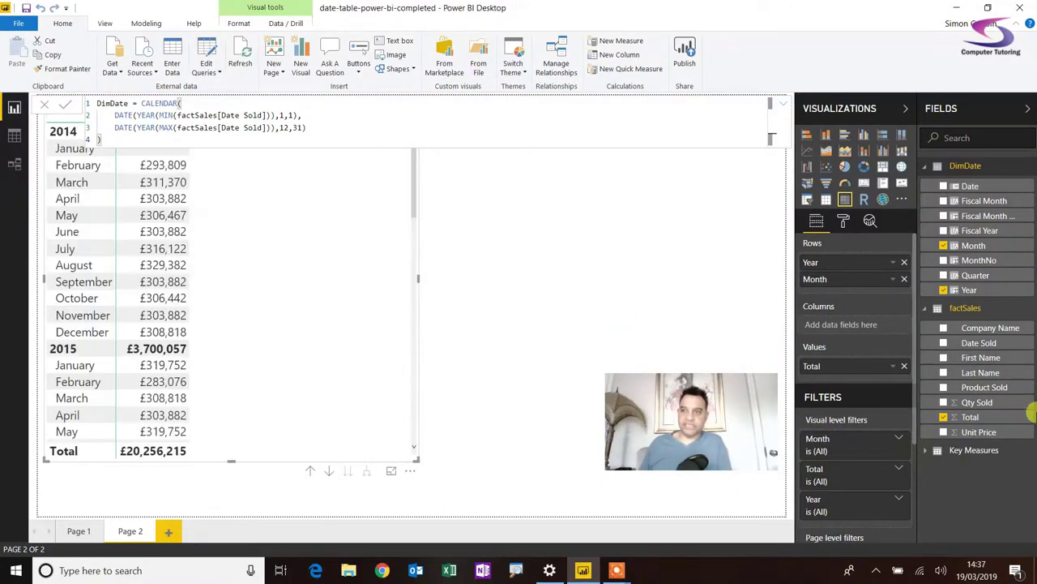
pyautogui.click(974, 452)
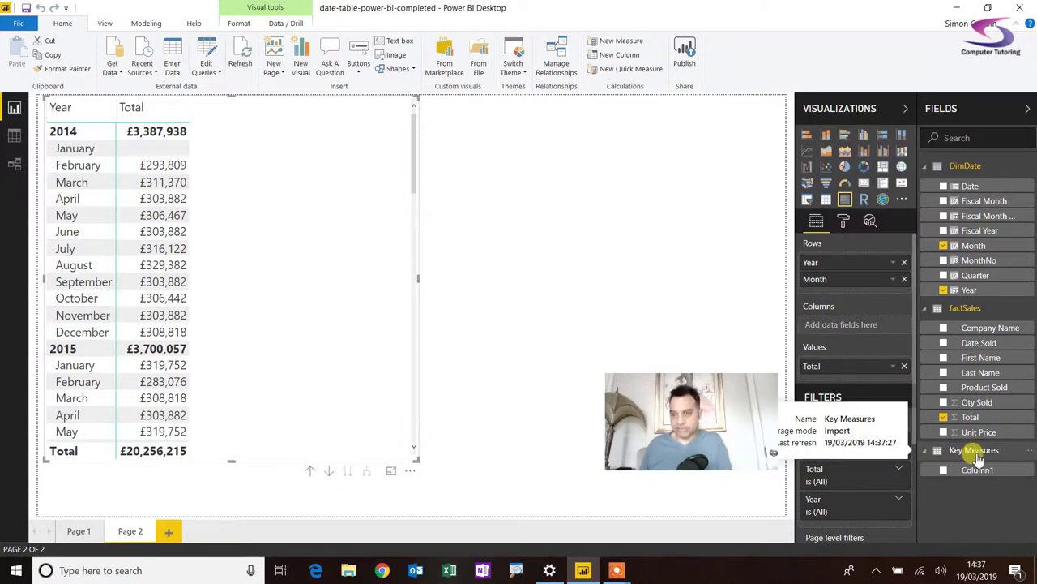
# Step: Add the measure TotalRev = SUM(factSales[Total]) to the Key Measures table
pyautogui.rightClick(976, 458)
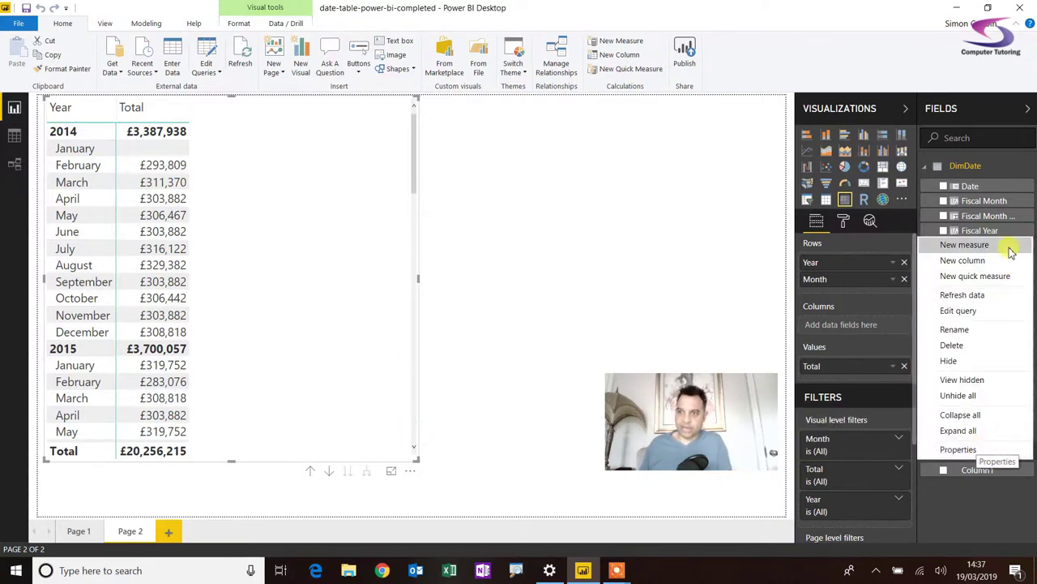
pyautogui.click(964, 245)
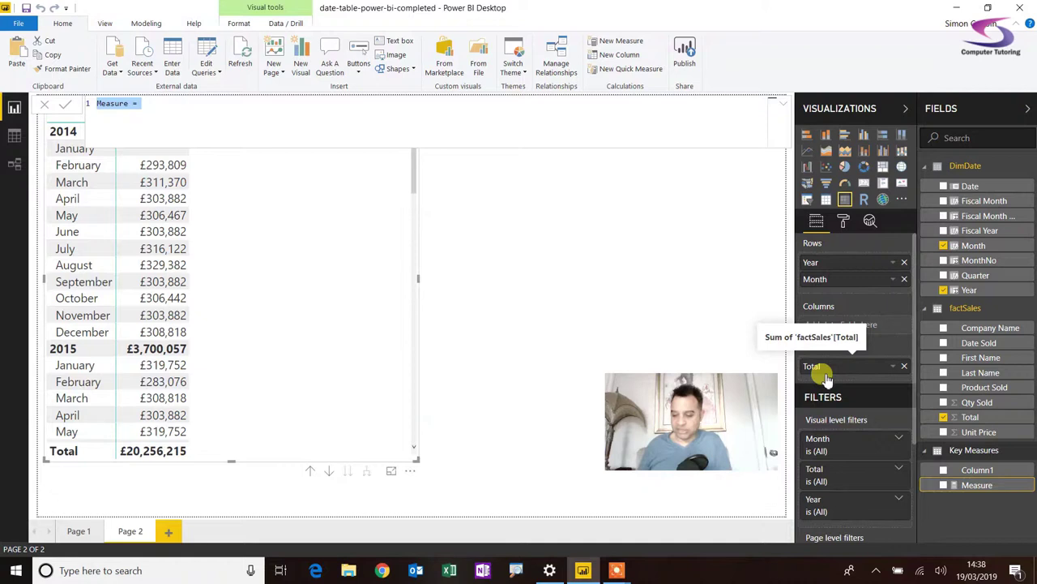
pyautogui.write('al')
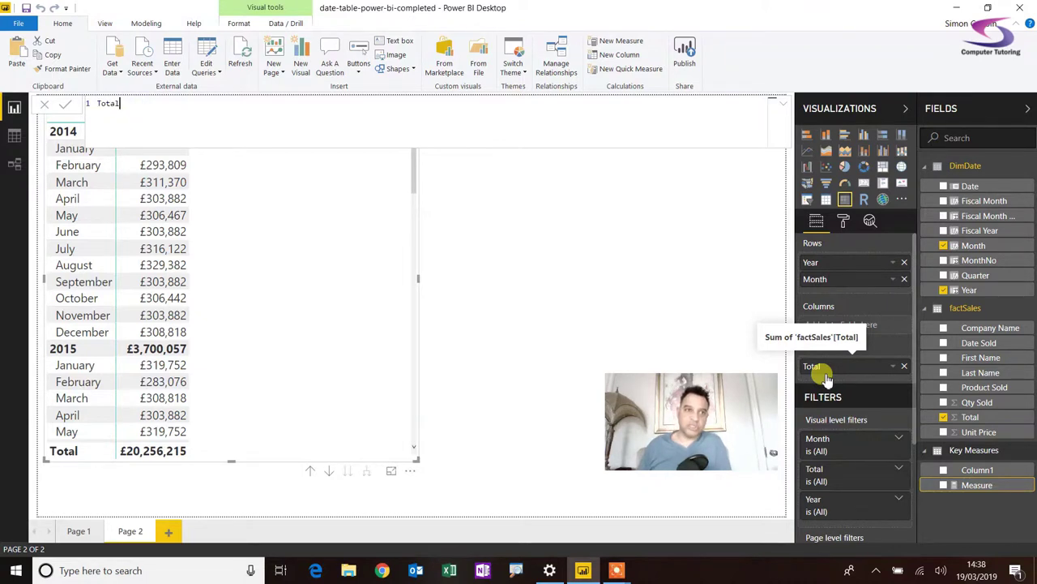
pyautogui.write(' Rev')
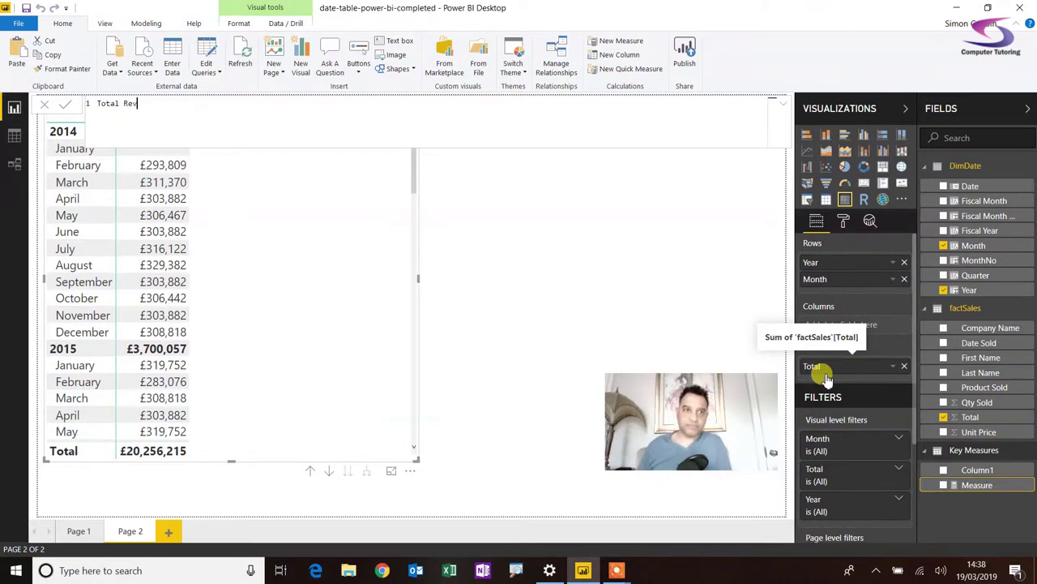
pyautogui.write(' = SUM')
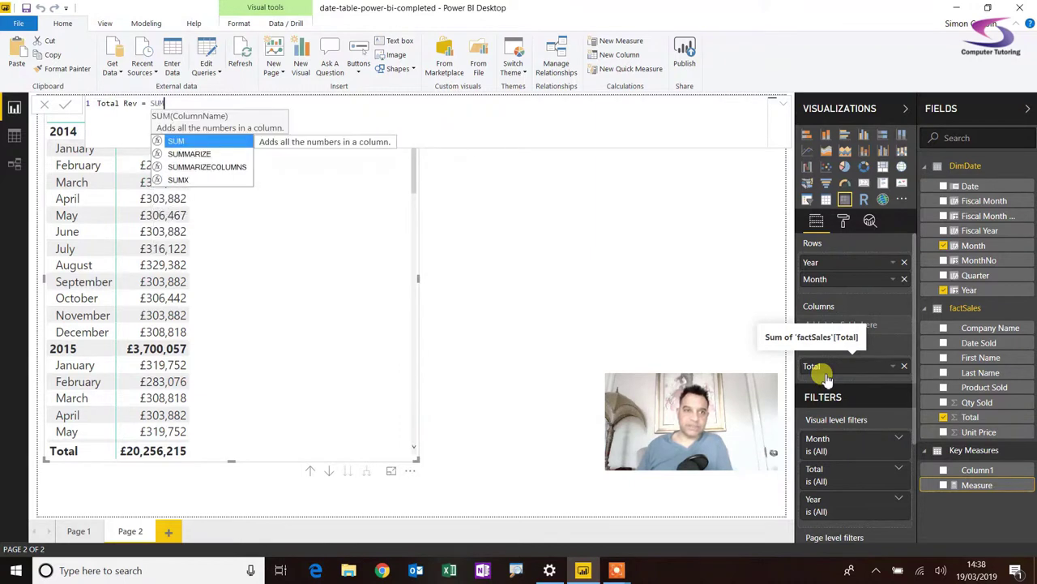
pyautogui.write('(')
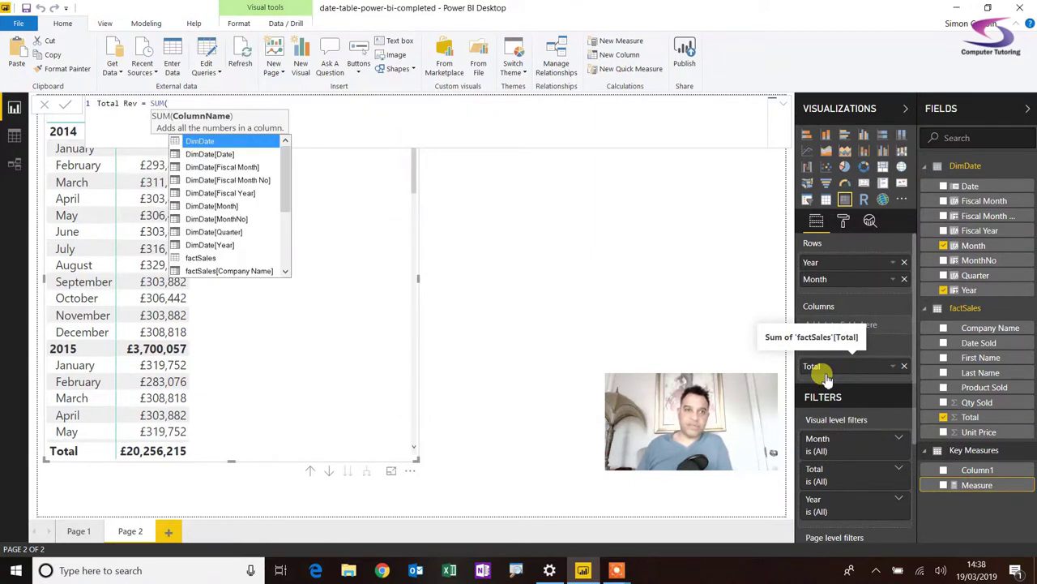
pyautogui.write('factSales[T')
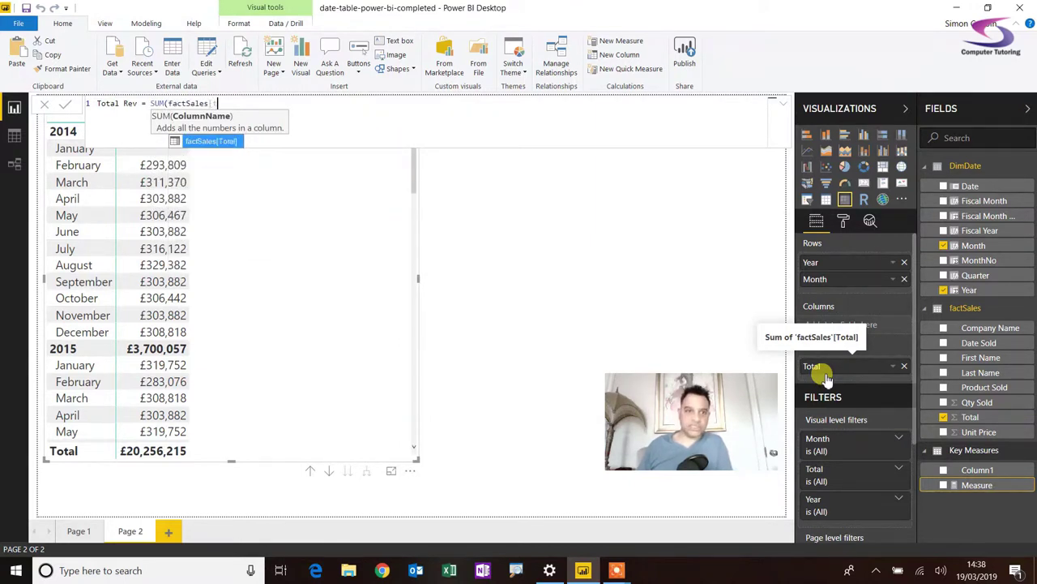
pyautogui.press('Tab')
pyautogui.write(')')
pyautogui.press('Return')
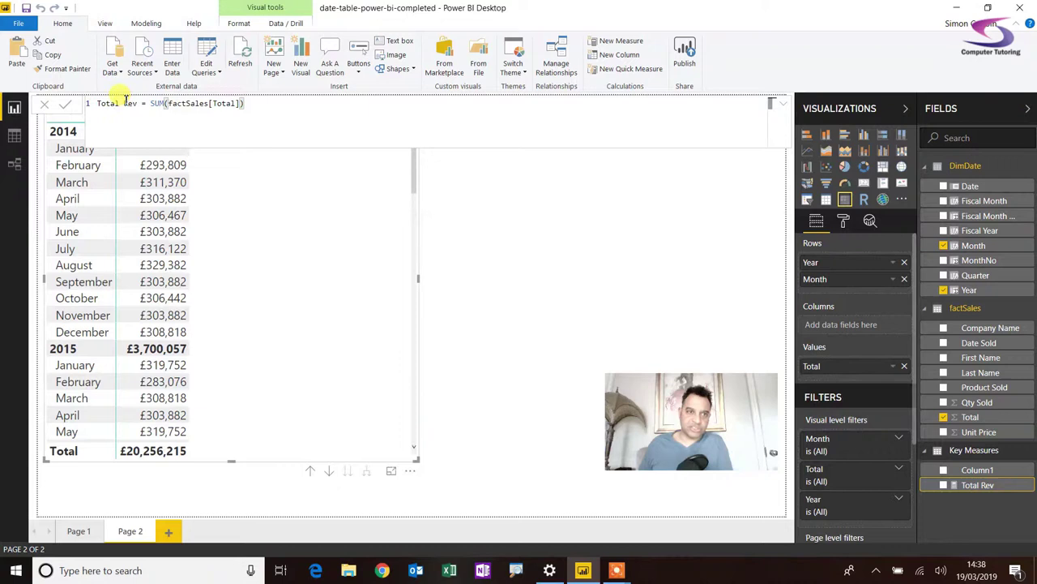
pyautogui.press('BackSpace')
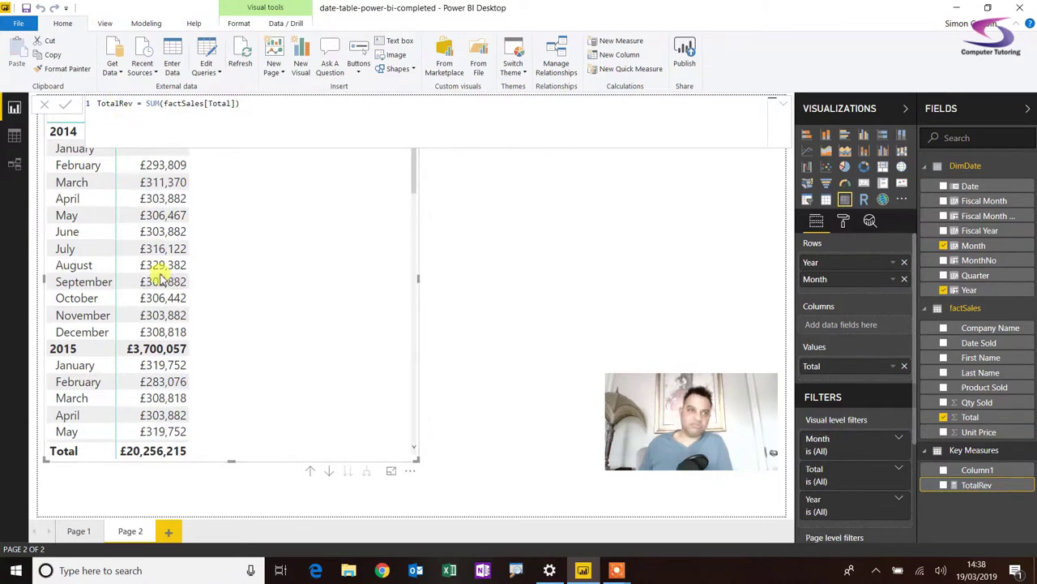
pyautogui.press('Return')
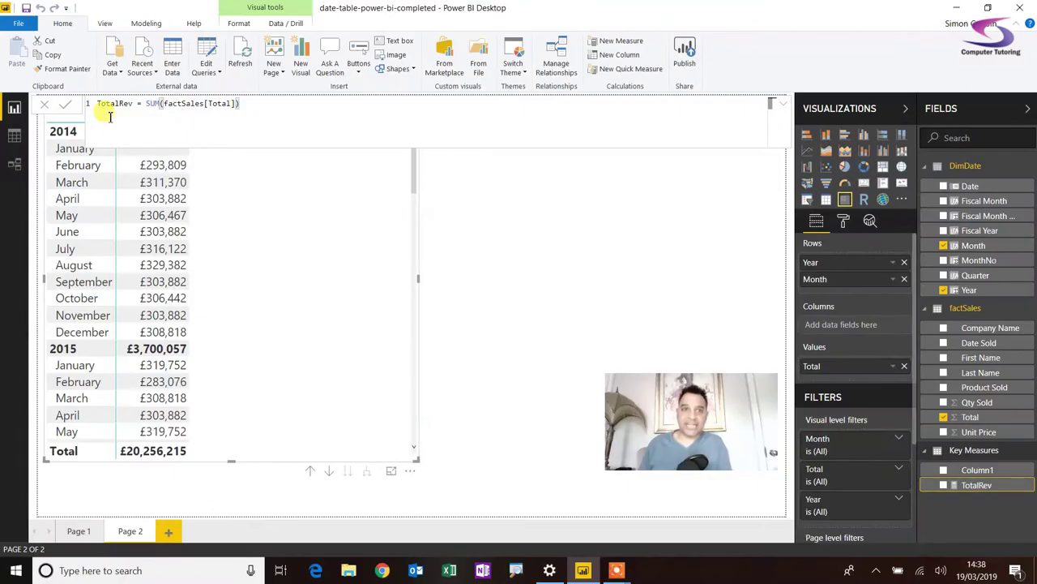
# Step: Replace Total with TotalRev in the matrix values and format TotalRev as £ English (United Kingdom)
pyautogui.click(723, 212)
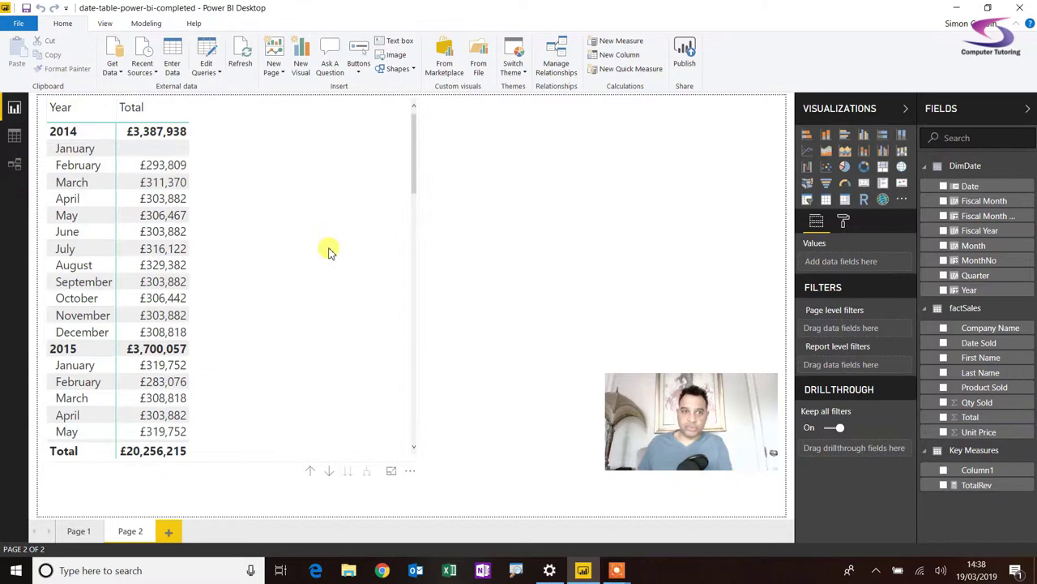
pyautogui.click(386, 235)
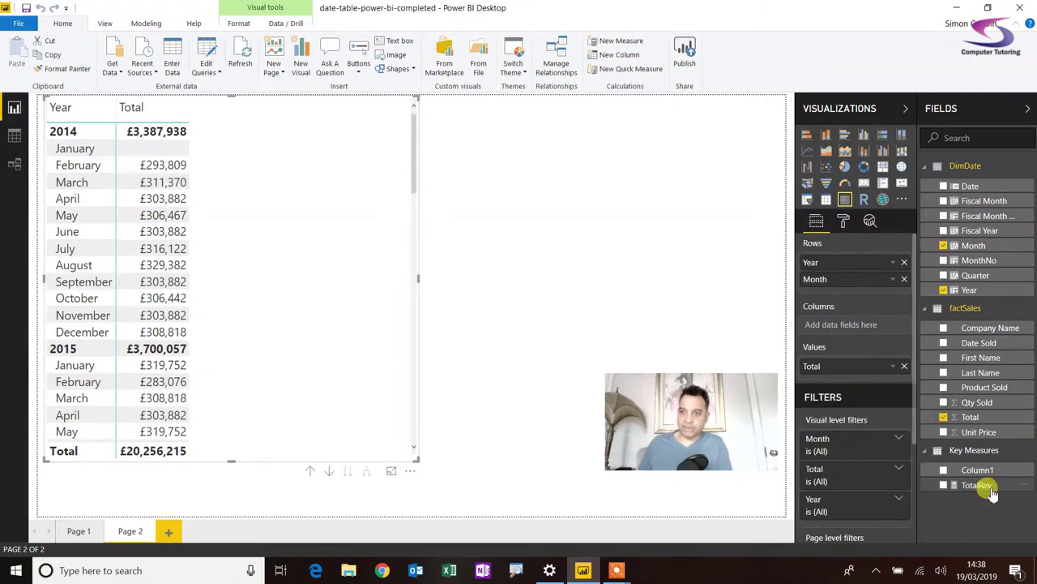
pyautogui.moveTo(992, 492); pyautogui.dragTo(875, 370)
pyautogui.click(904, 365)
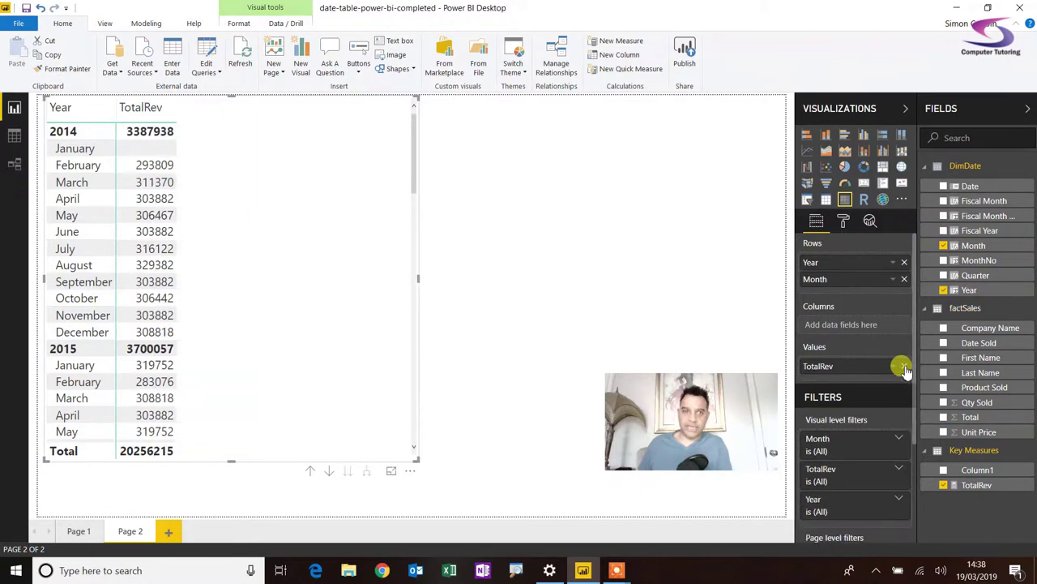
pyautogui.click(977, 485)
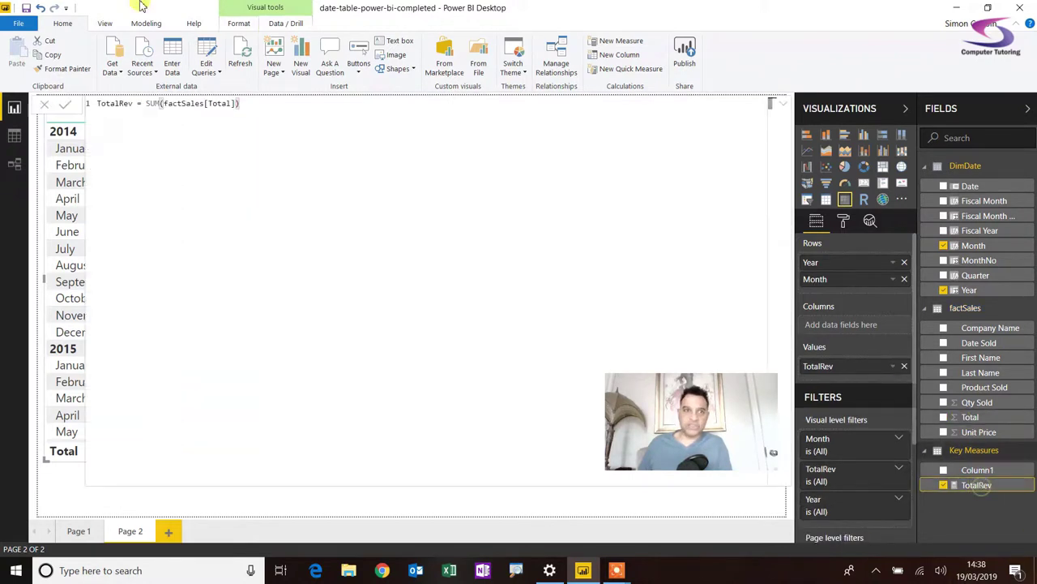
pyautogui.click(983, 486)
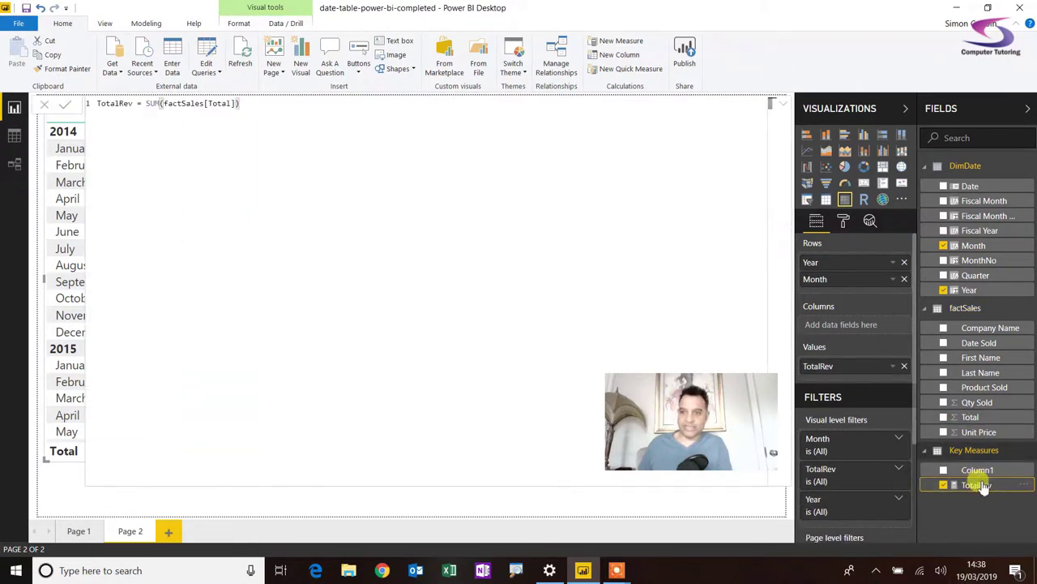
pyautogui.click(146, 23)
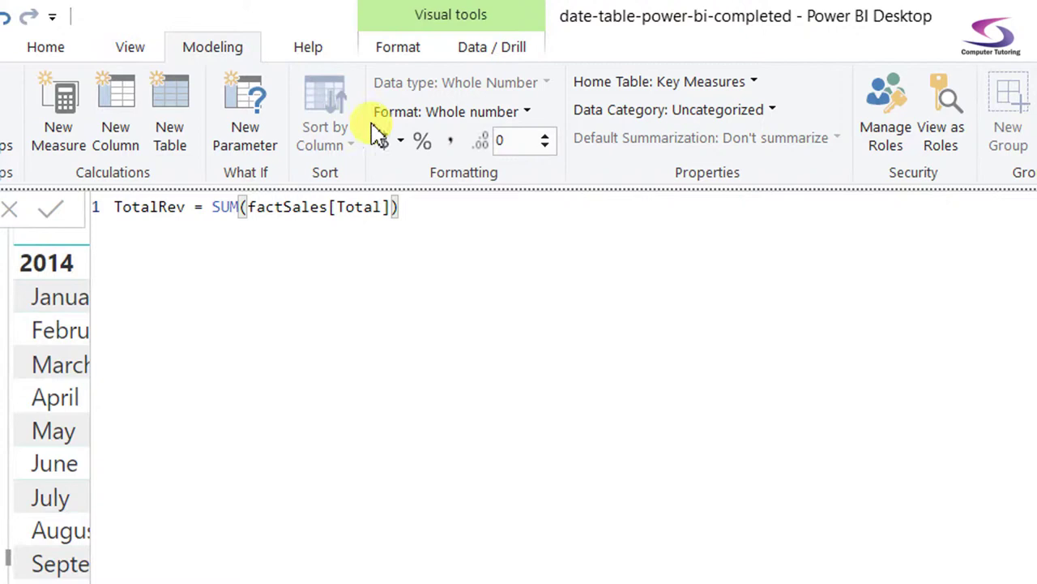
pyautogui.click(393, 146)
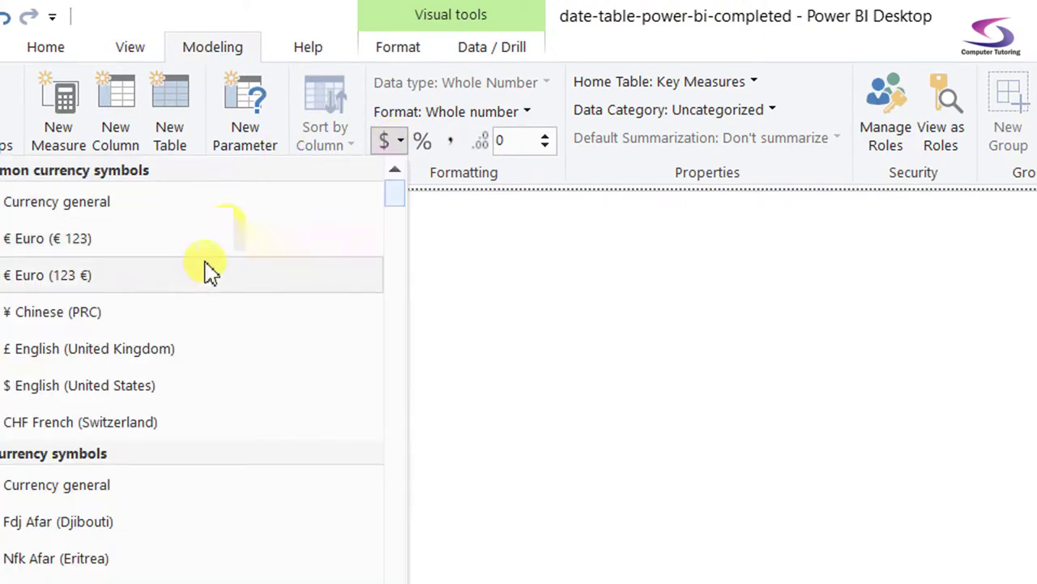
pyautogui.click(161, 357)
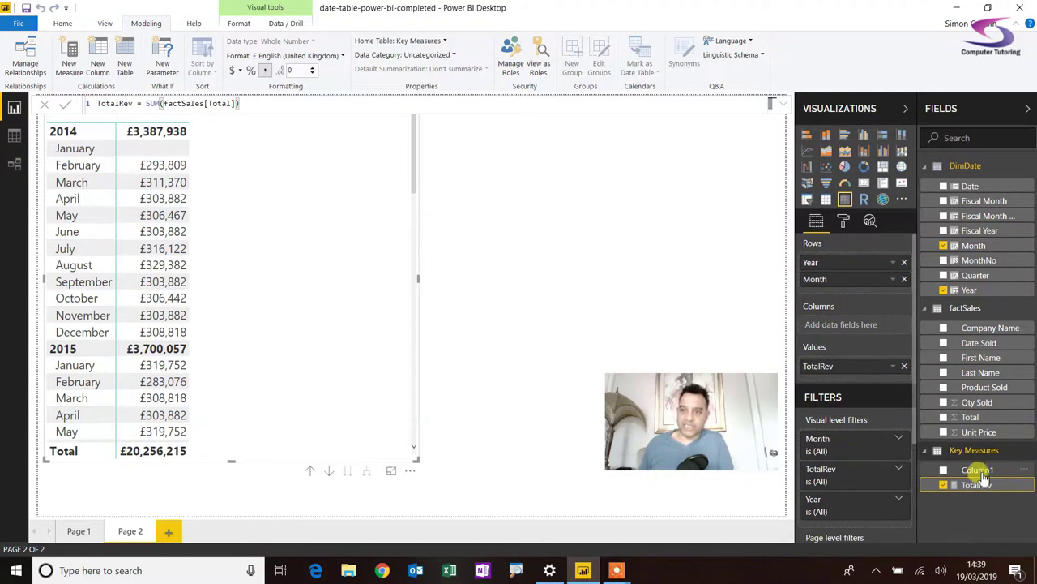
# Step: Delete the placeholder Column1 from the Key Measures table
pyautogui.rightClick(1024, 470)
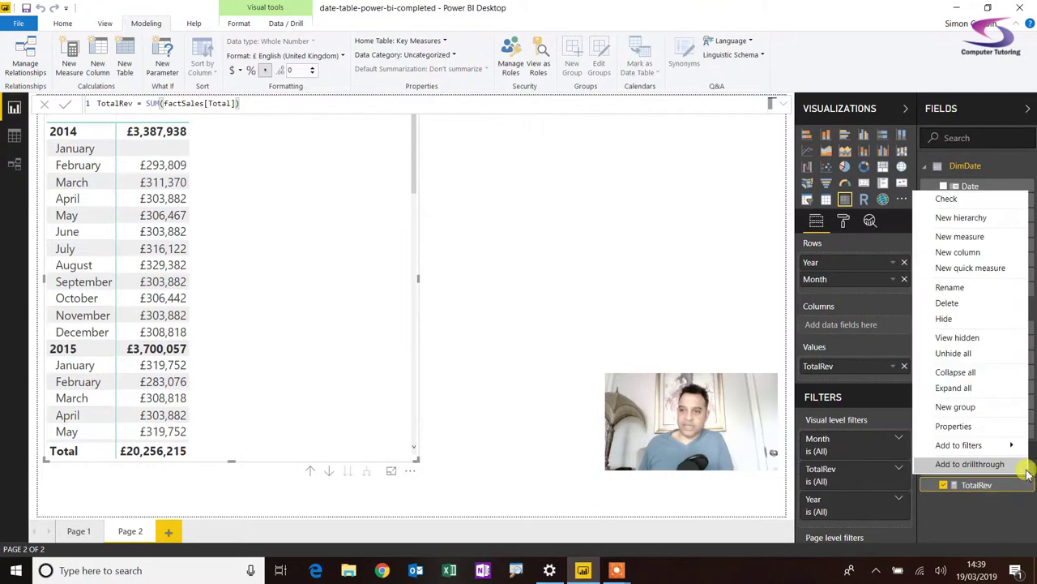
pyautogui.click(965, 302)
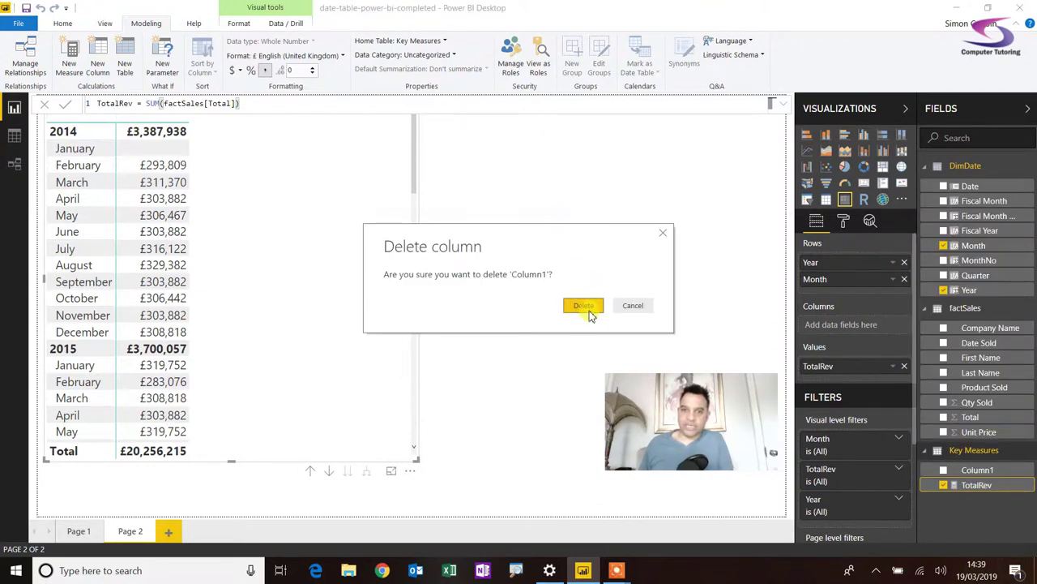
pyautogui.click(585, 306)
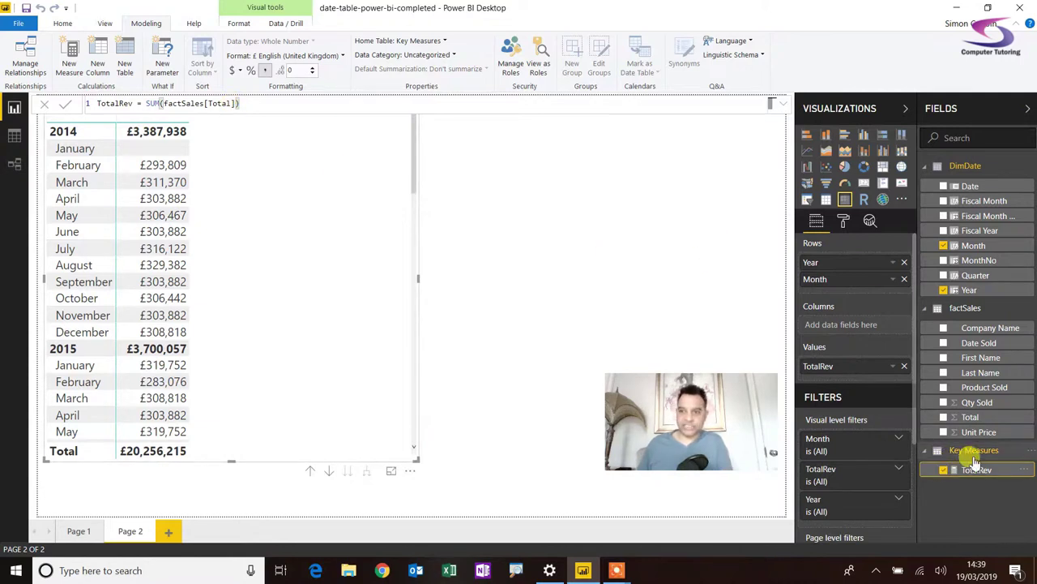
# Step: Start a new Key Measures measure whose formula begins 'TotalRevYTD ='
pyautogui.rightClick(981, 454)
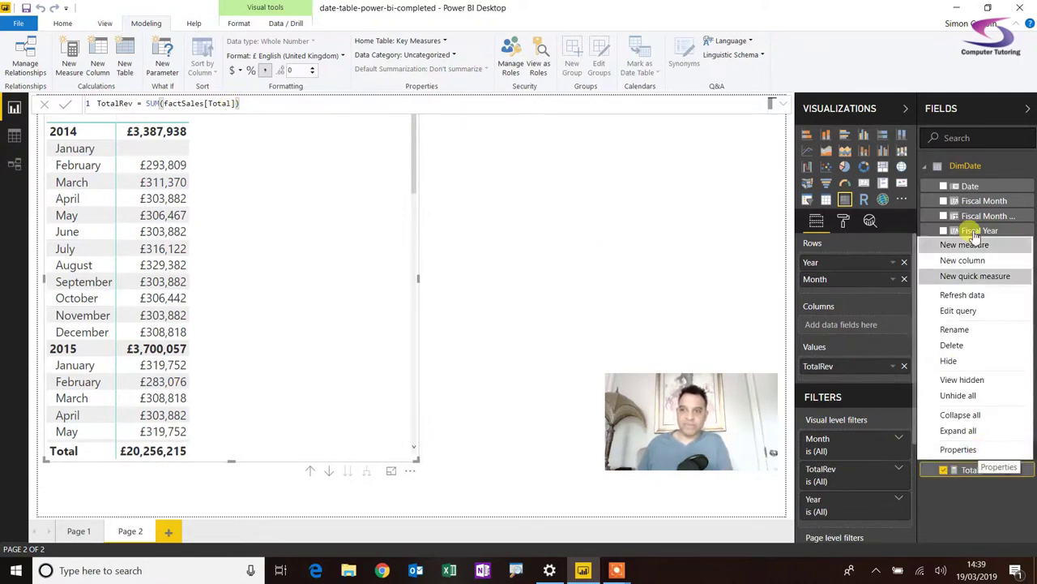
pyautogui.press('Escape')
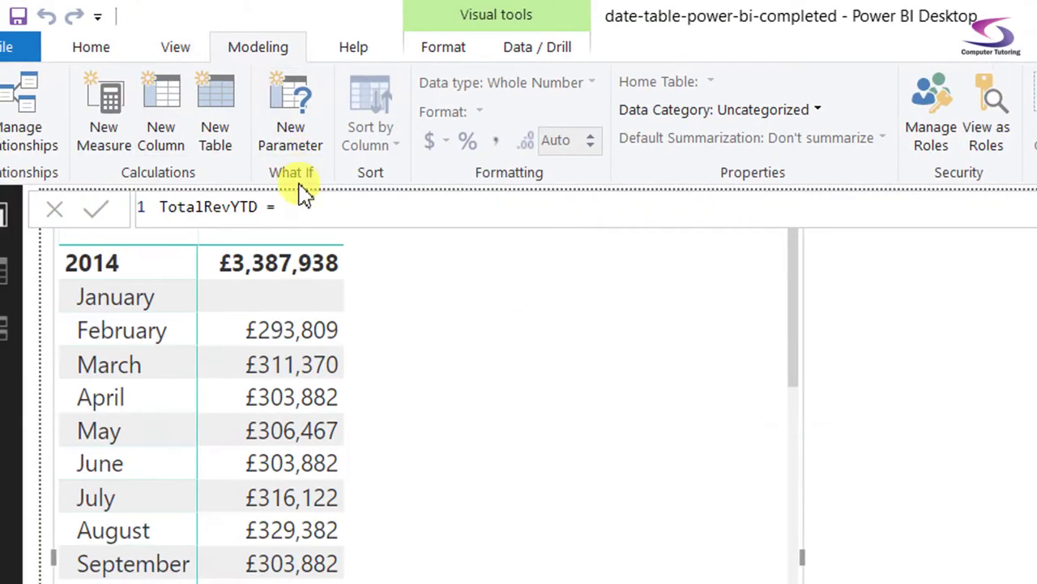
# Step: Write CALCULATE([TotalRev], DATESYTD(DimDate[Date]) over two lines of the formula
pyautogui.write('CALCULATE(')
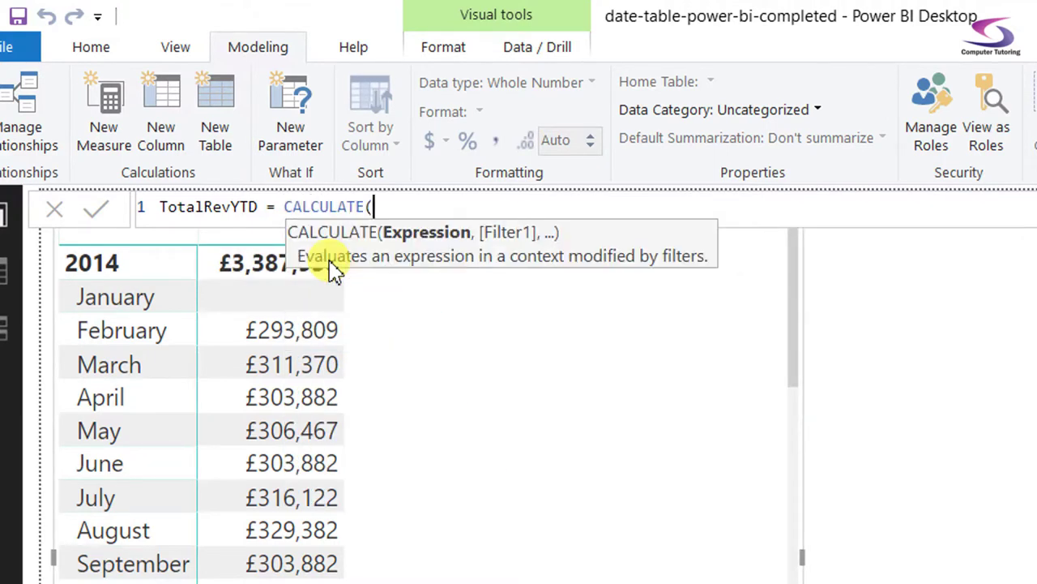
pyautogui.write('[TotalRev],')
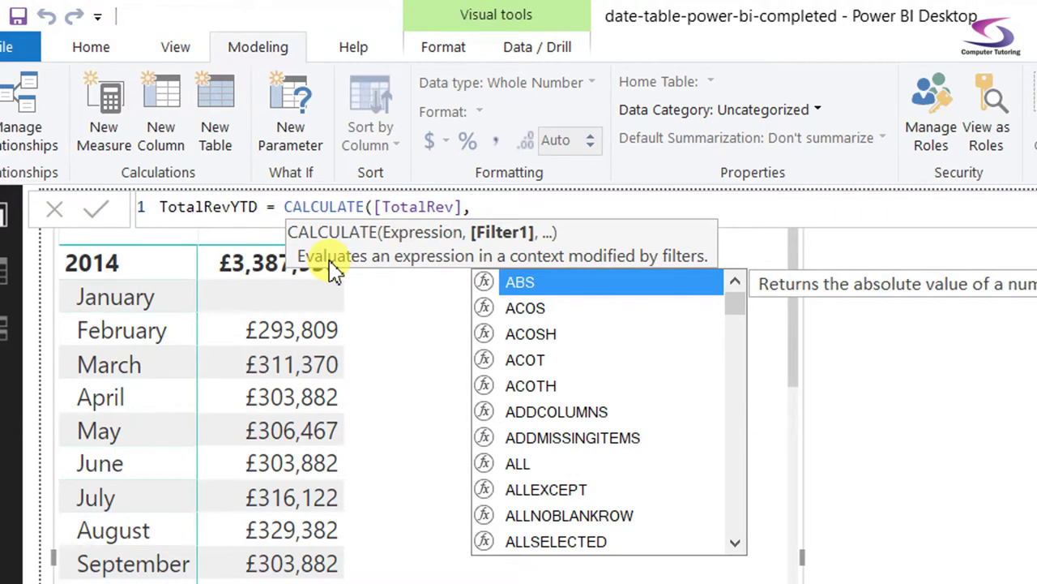
pyautogui.hotkey('shift', 'Return')
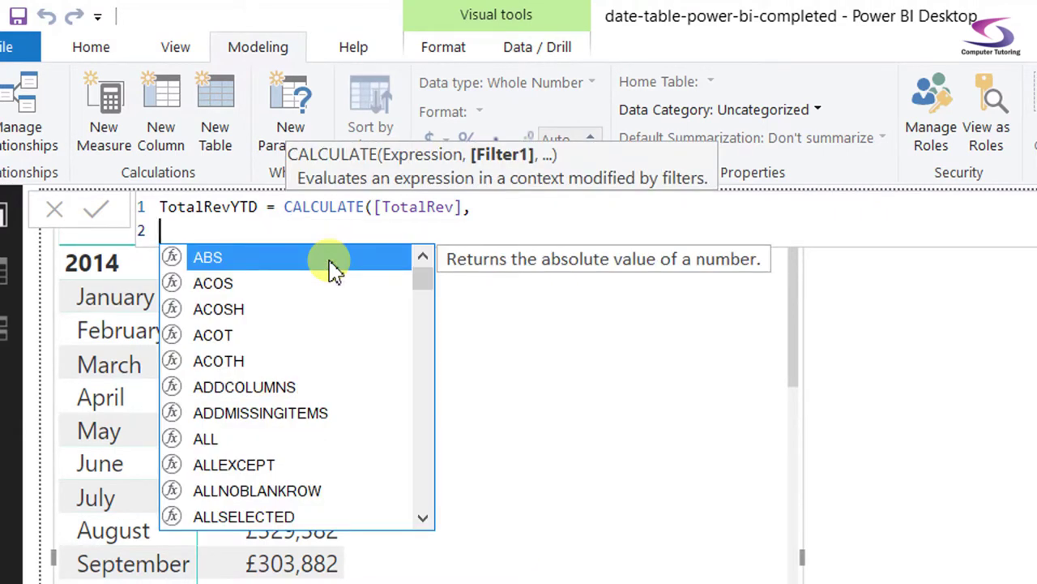
pyautogui.click(333, 270)
pyautogui.press('BackSpace')
pyautogui.press('BackSpace')
pyautogui.press('BackSpace')
pyautogui.press('BackSpace')
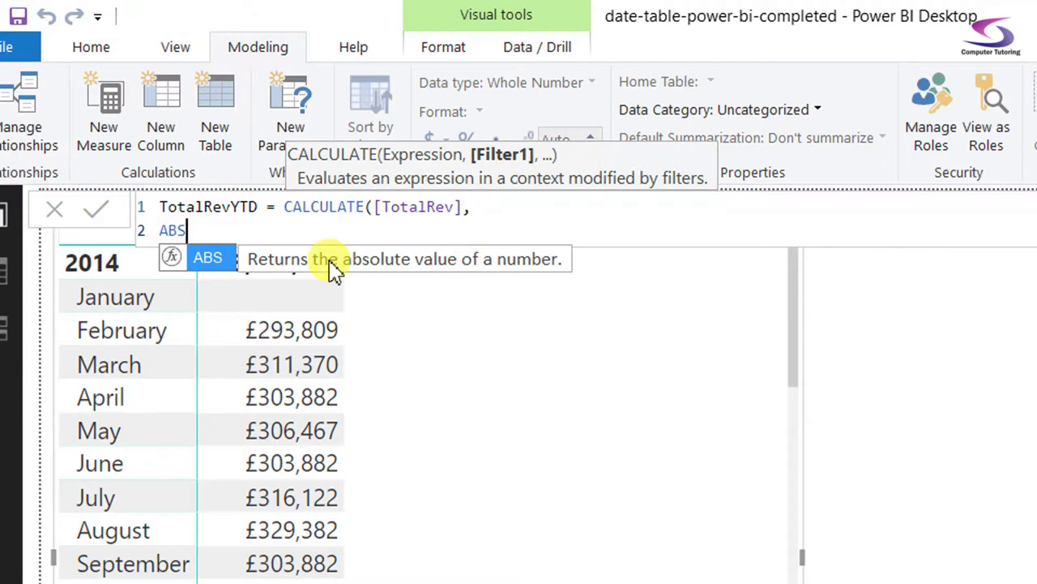
pyautogui.press('Escape')
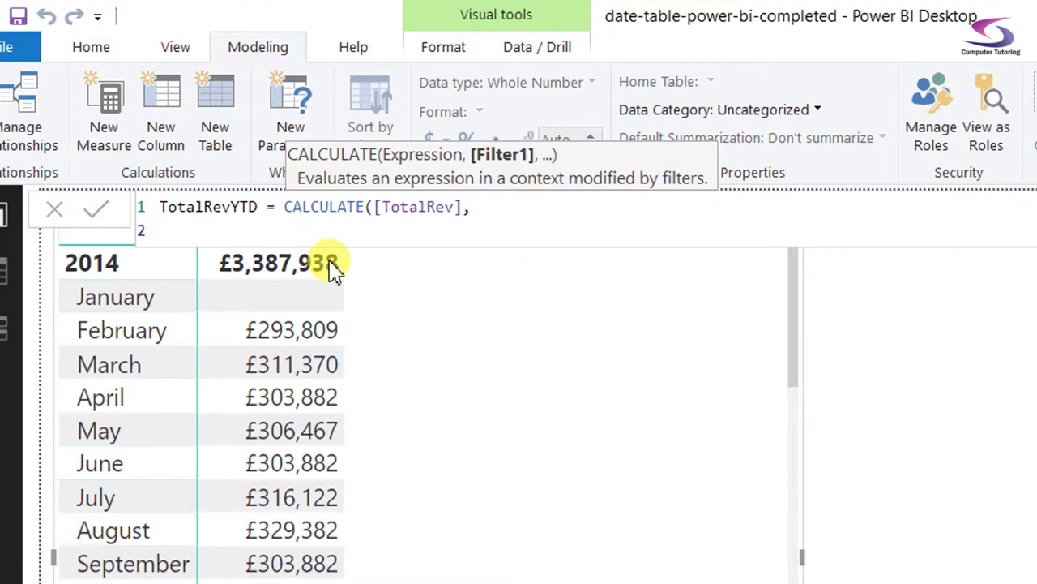
pyautogui.write('DATESYTD')
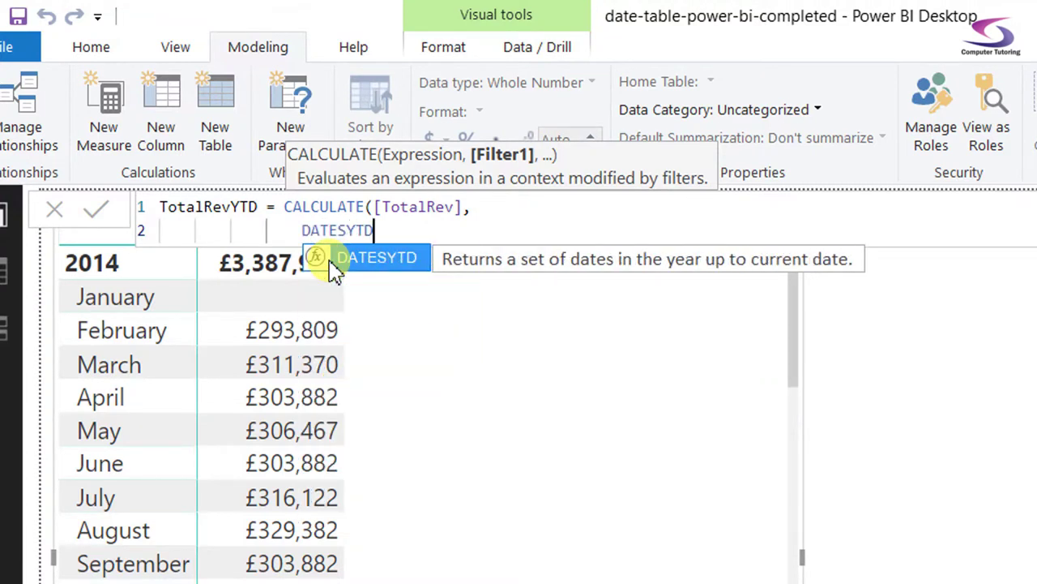
pyautogui.write('(')
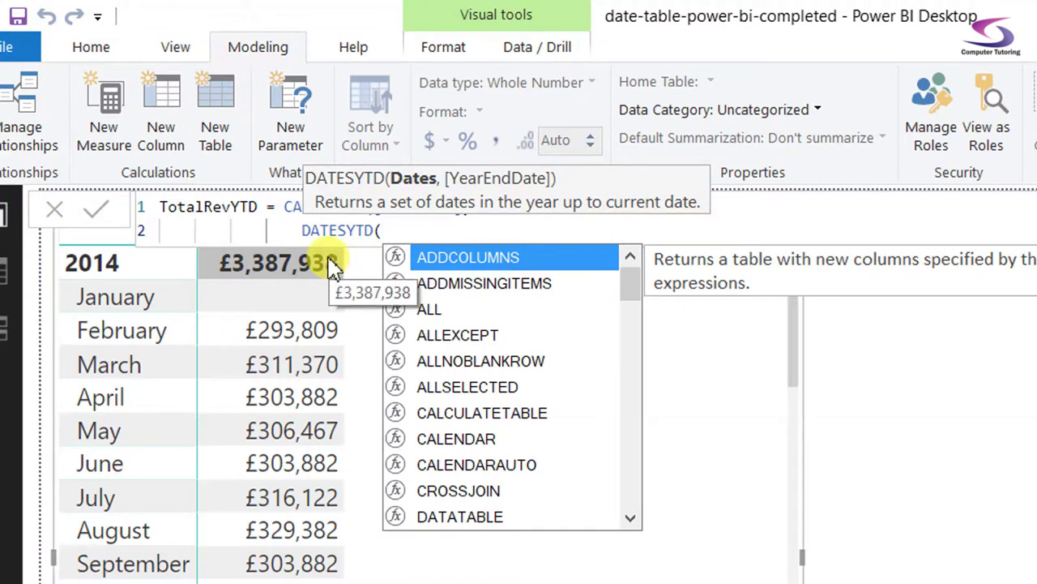
pyautogui.write('Dim')
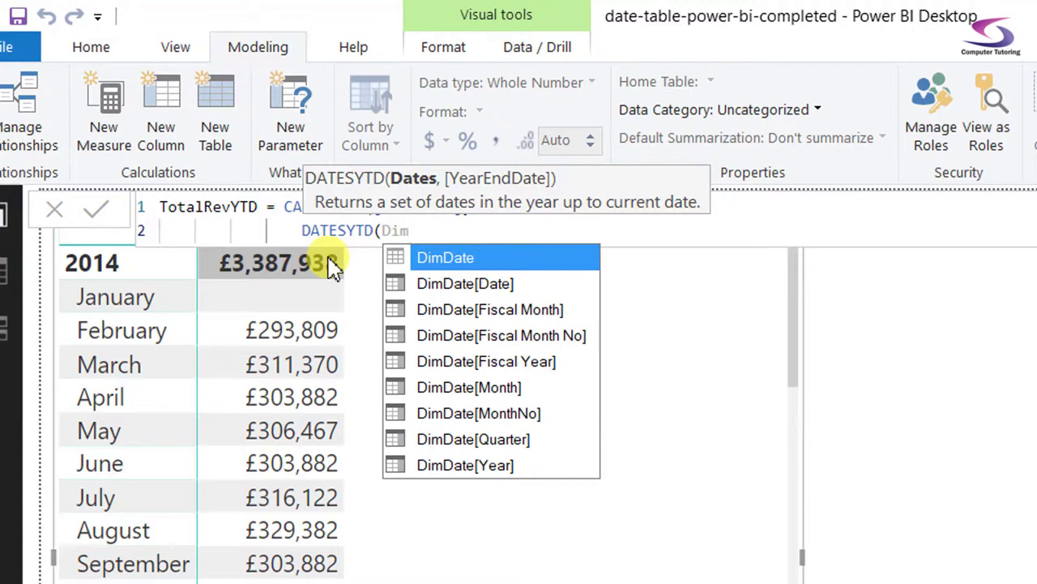
pyautogui.press('Tab')
pyautogui.write('[')
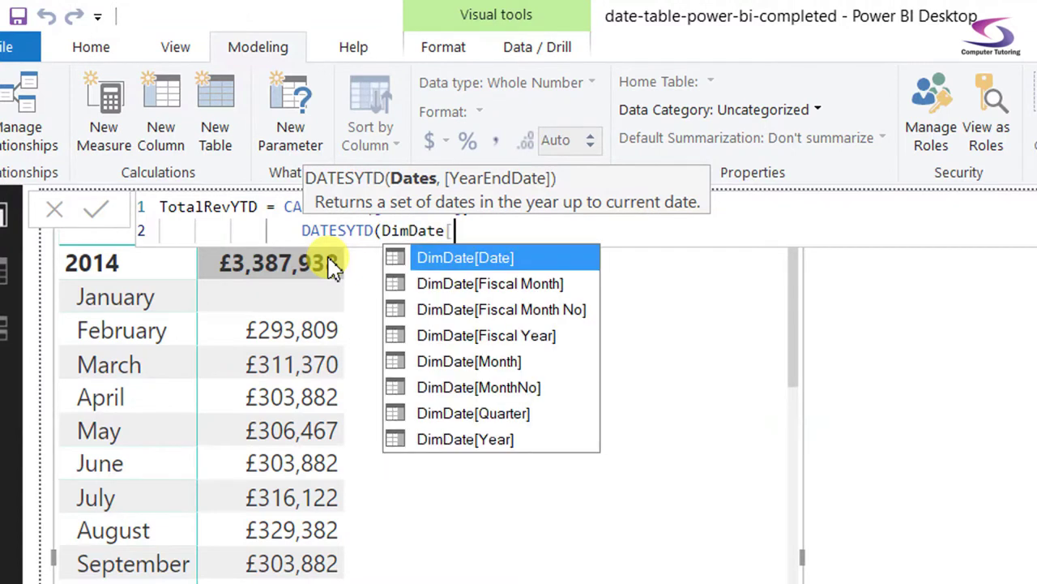
pyautogui.press('Tab')
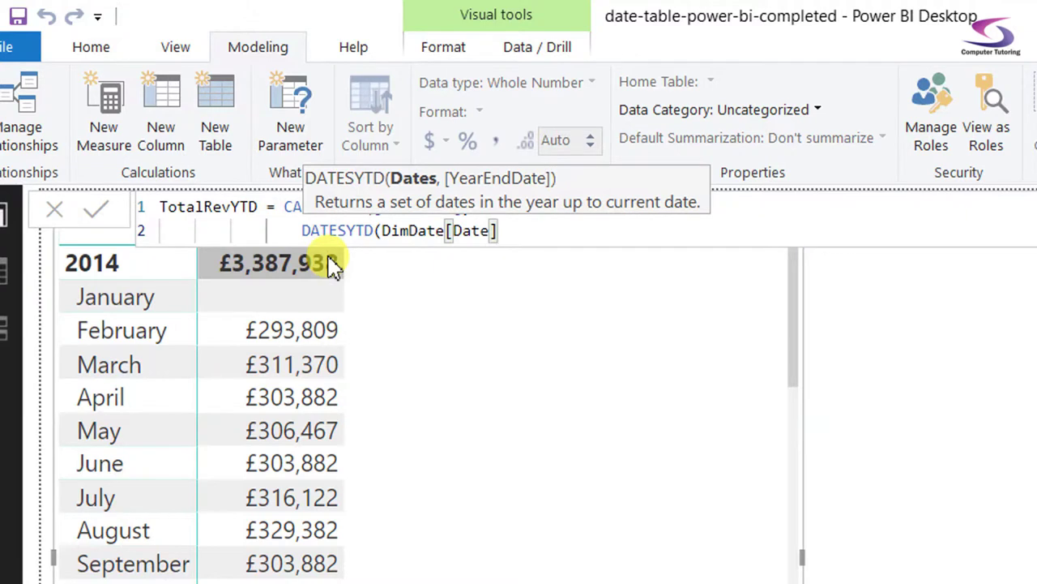
pyautogui.write(')')
# Step: Close CALCULATE on a third line and commit the TotalRevYTD measure
pyautogui.hotkey('shift', 'Return')
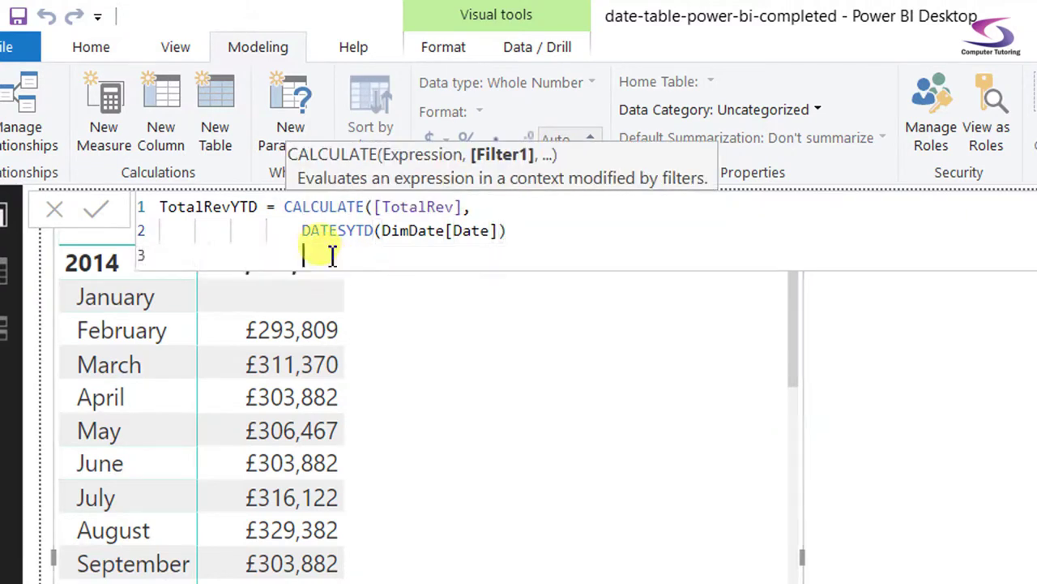
pyautogui.write(')')
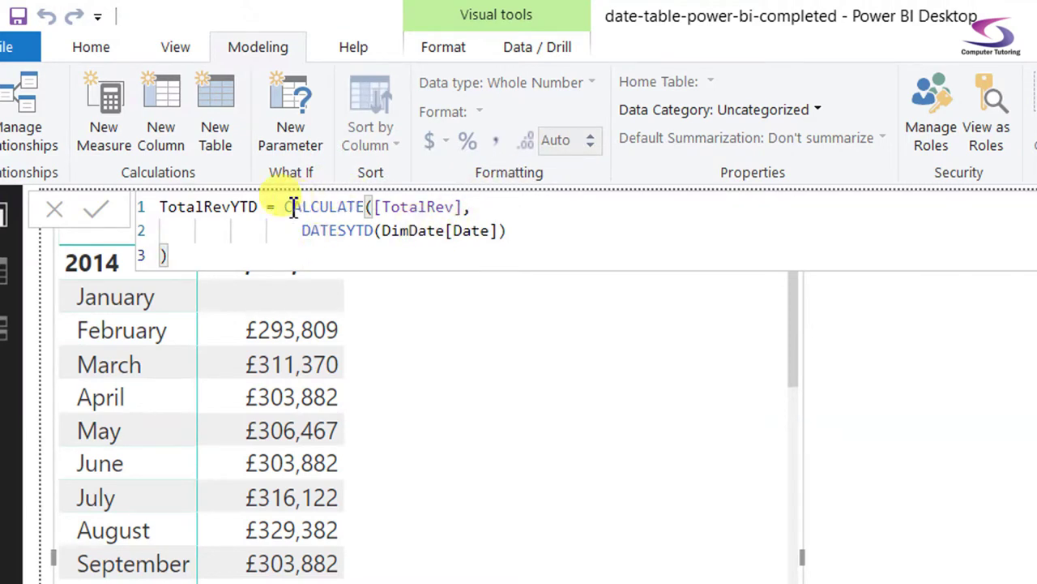
pyautogui.moveTo(378, 209); pyautogui.dragTo(462, 209)
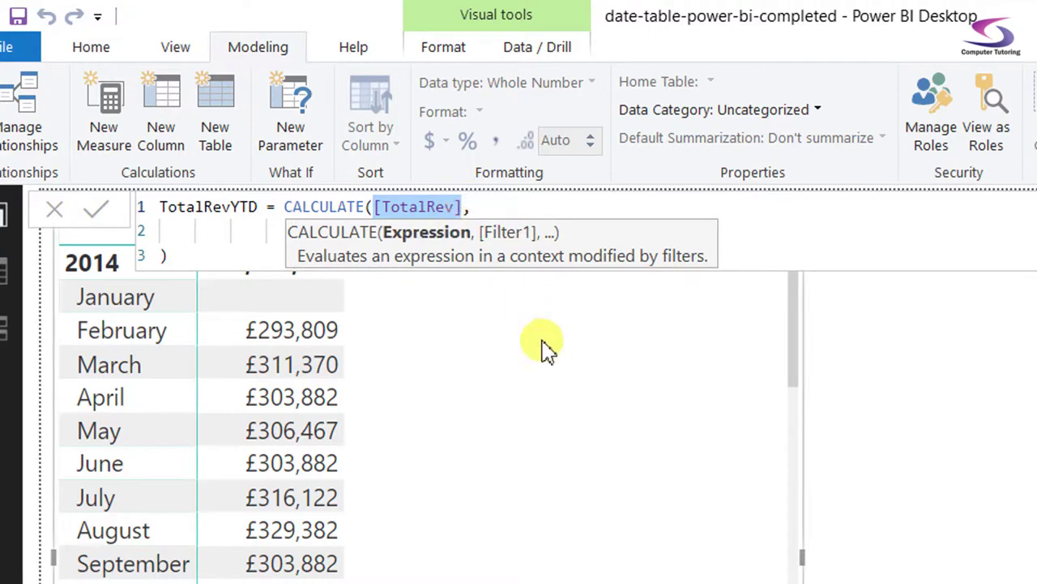
pyautogui.click(503, 206)
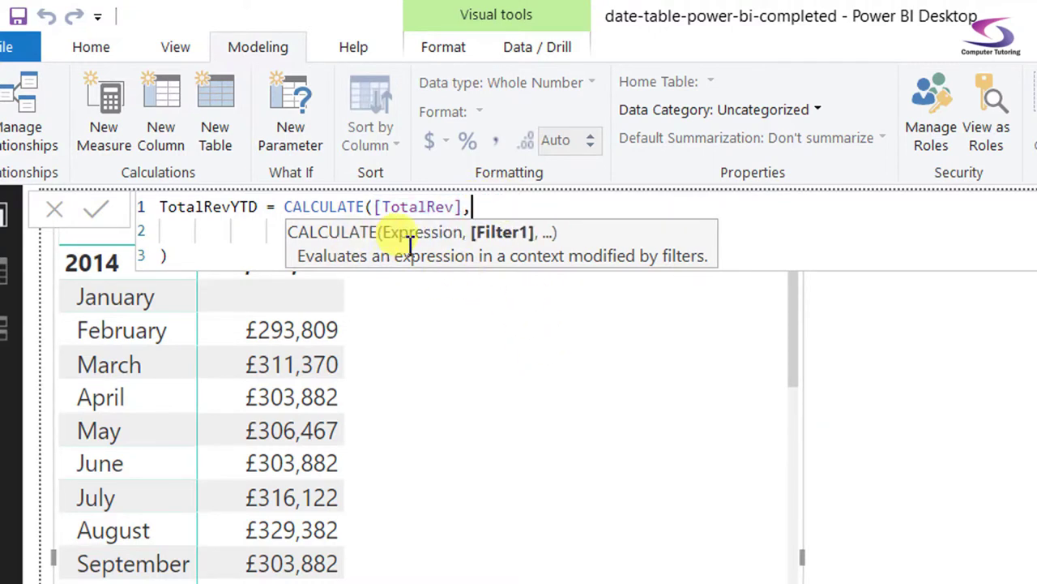
pyautogui.write('DATESYTD(DimDate[Date])')
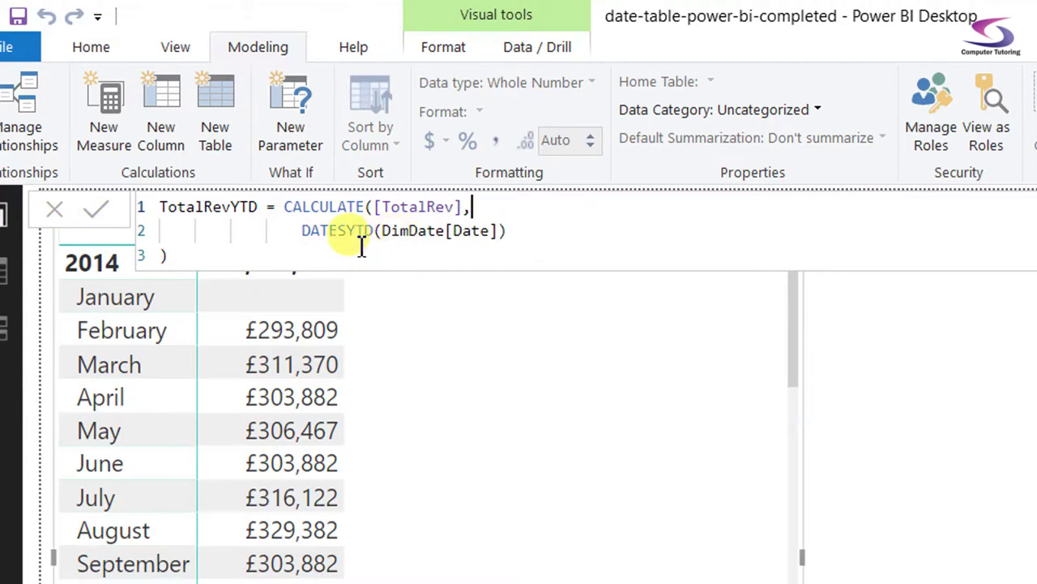
pyautogui.click(442, 241)
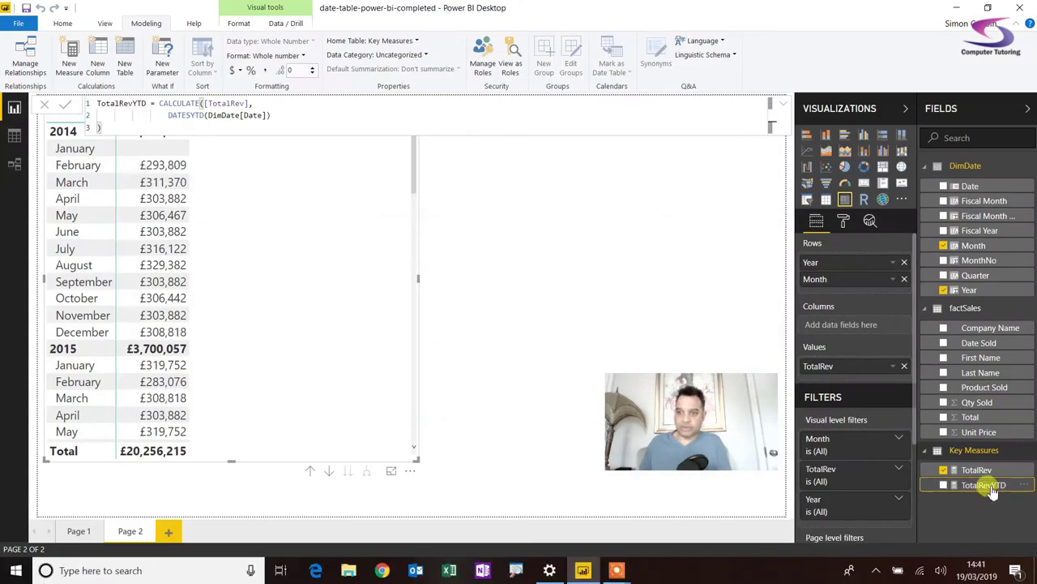
# Step: Add TotalRevYTD to the matrix beside TotalRev, formatted as £ English (United Kingdom)
pyautogui.moveTo(952, 456); pyautogui.dragTo(23, 98)
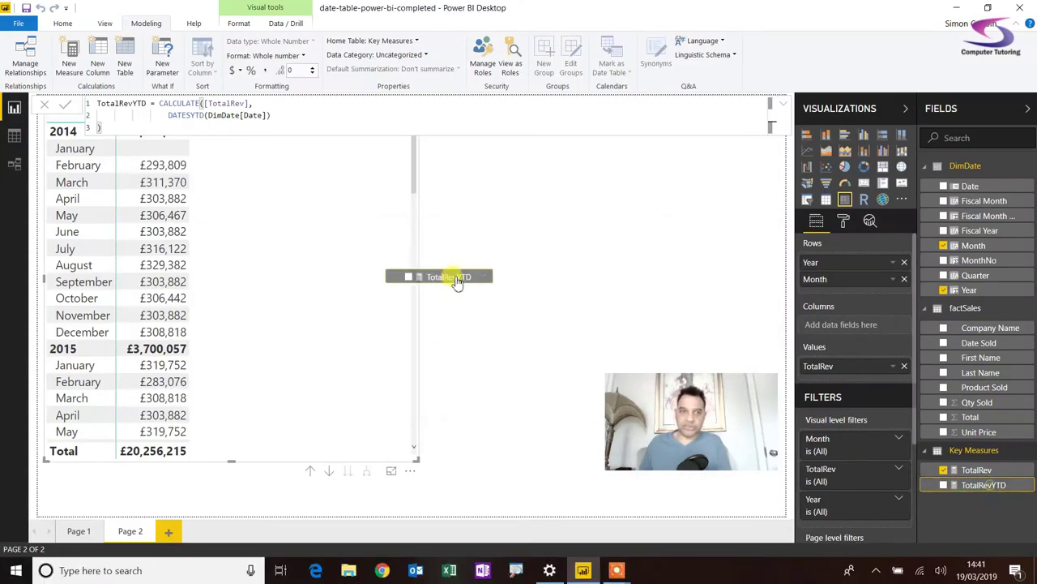
pyautogui.moveTo(457, 282); pyautogui.dragTo(268, 250)
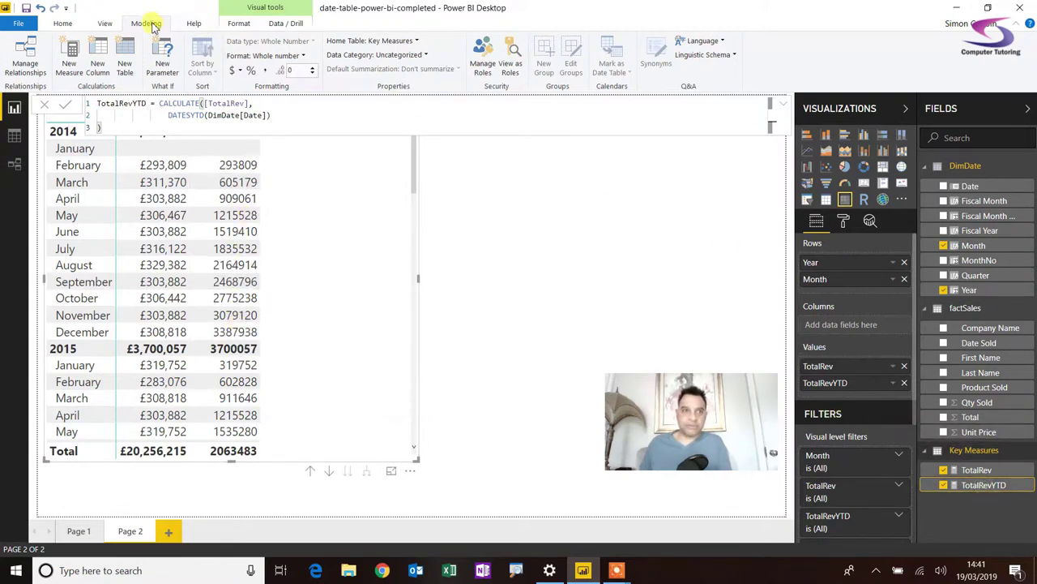
pyautogui.click(234, 70)
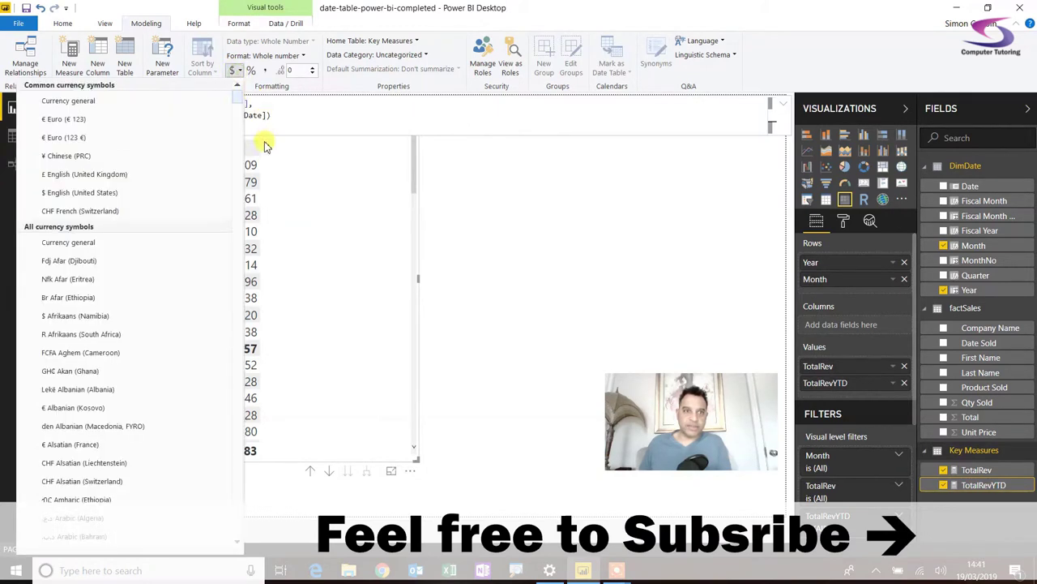
pyautogui.click(84, 173)
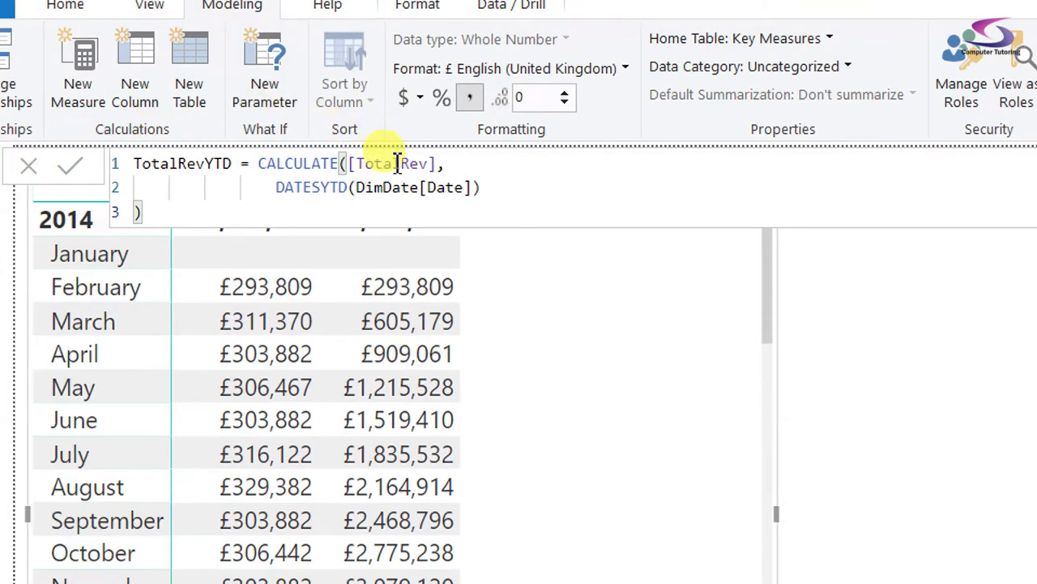
# Step: Change TotalRevYTD to use DATESYTD(DimDate[Date],"3/31") so the running total restarts each April
pyautogui.click(477, 188)
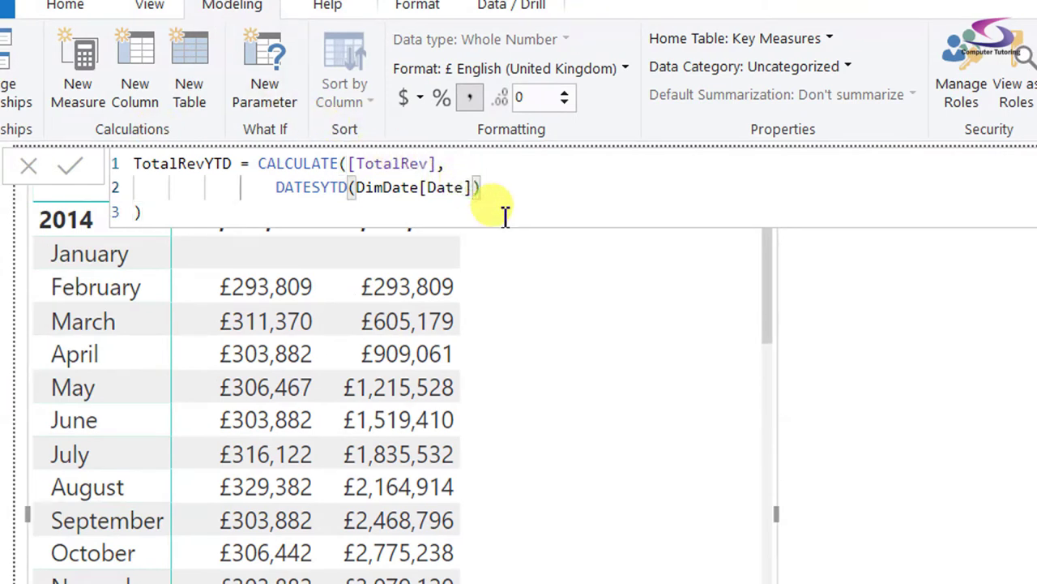
pyautogui.write(',')
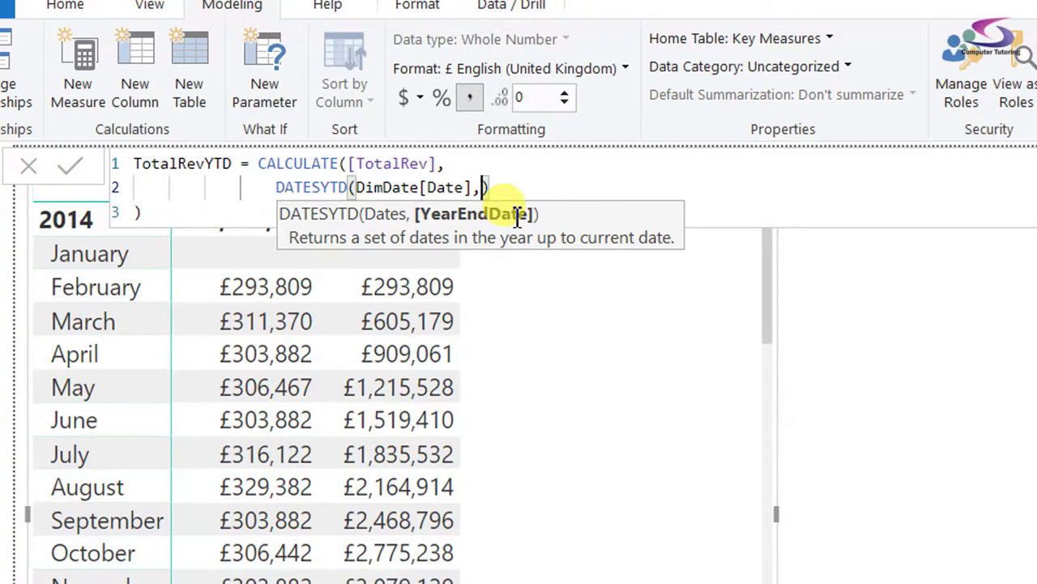
pyautogui.write('"')
pyautogui.write('3/31"')
pyautogui.press('Return')
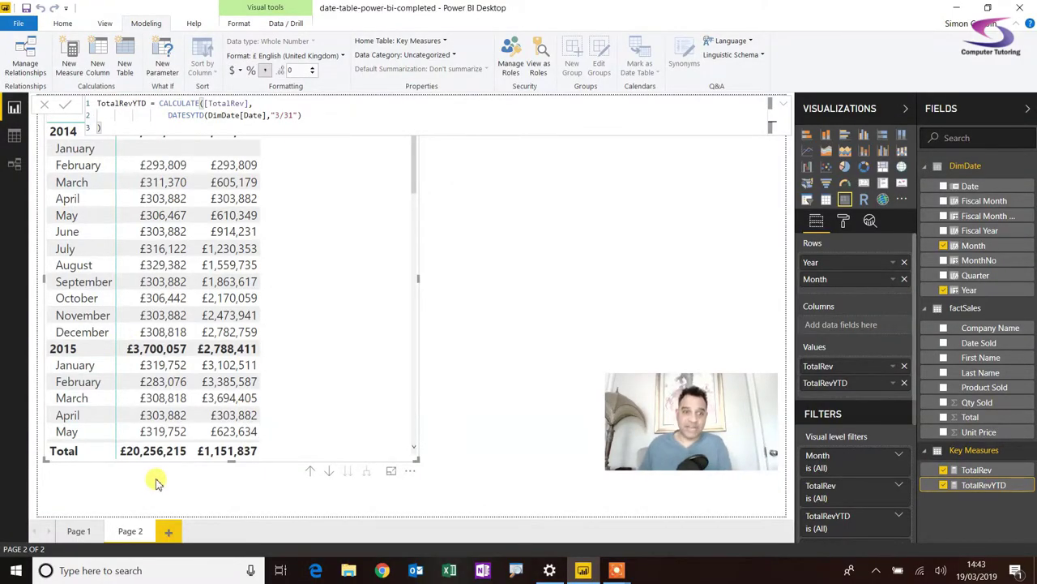
# Step: Add Page 3 with a blank line chart enlarged across the canvas
pyautogui.click(168, 531)
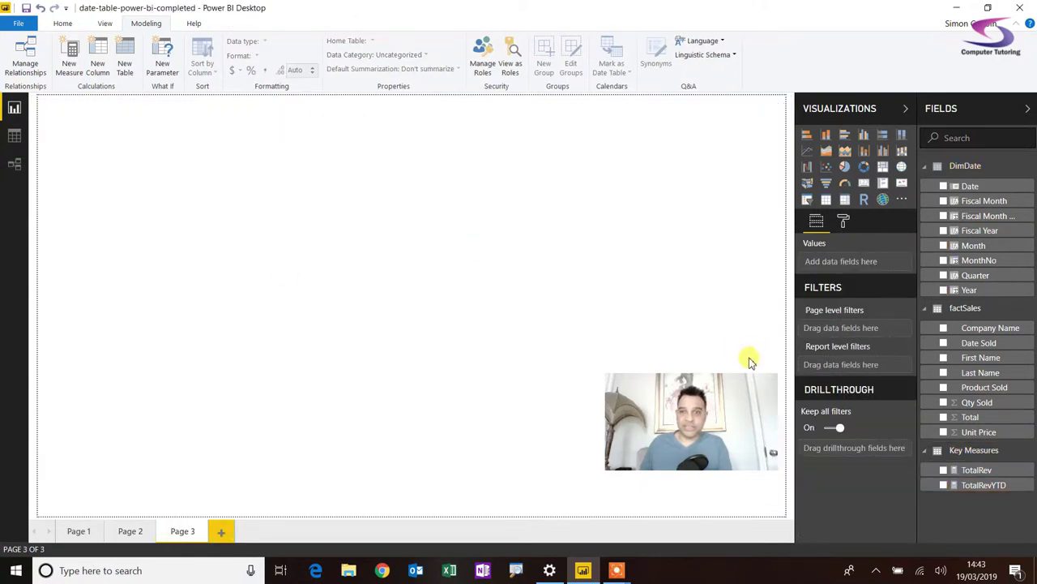
pyautogui.click(806, 154)
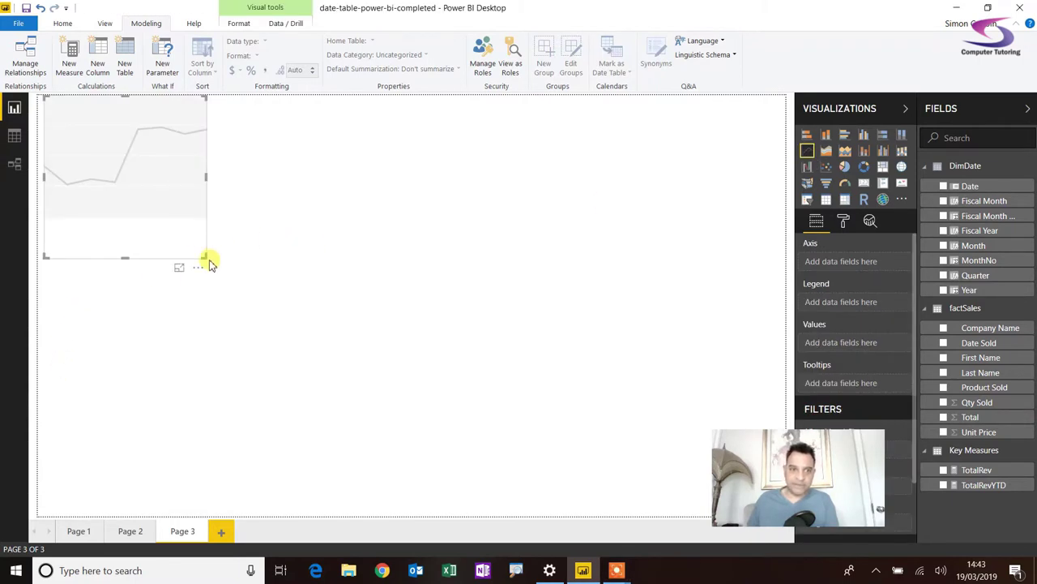
pyautogui.moveTo(203, 255); pyautogui.dragTo(640, 410)
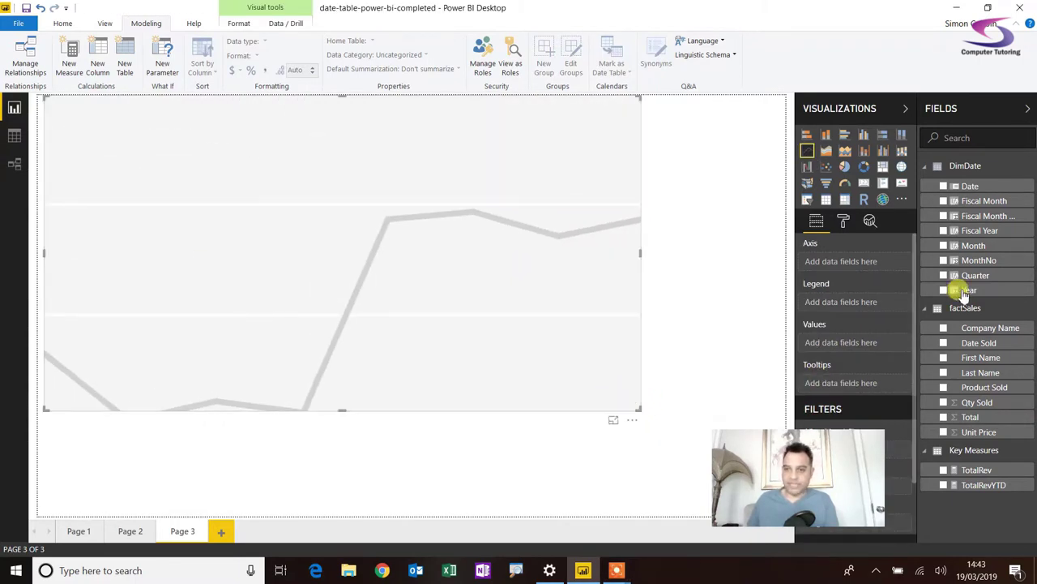
# Step: Plot TotalRevYTD against Date on the line chart and widen it to the right
pyautogui.moveTo(979, 186); pyautogui.dragTo(857, 261)
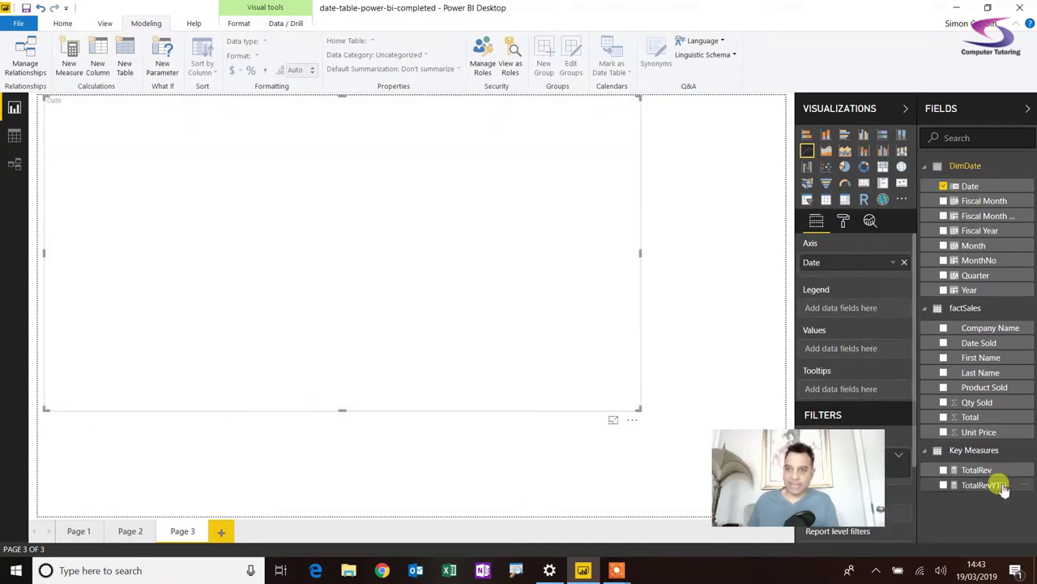
pyautogui.moveTo(1003, 487); pyautogui.dragTo(862, 352)
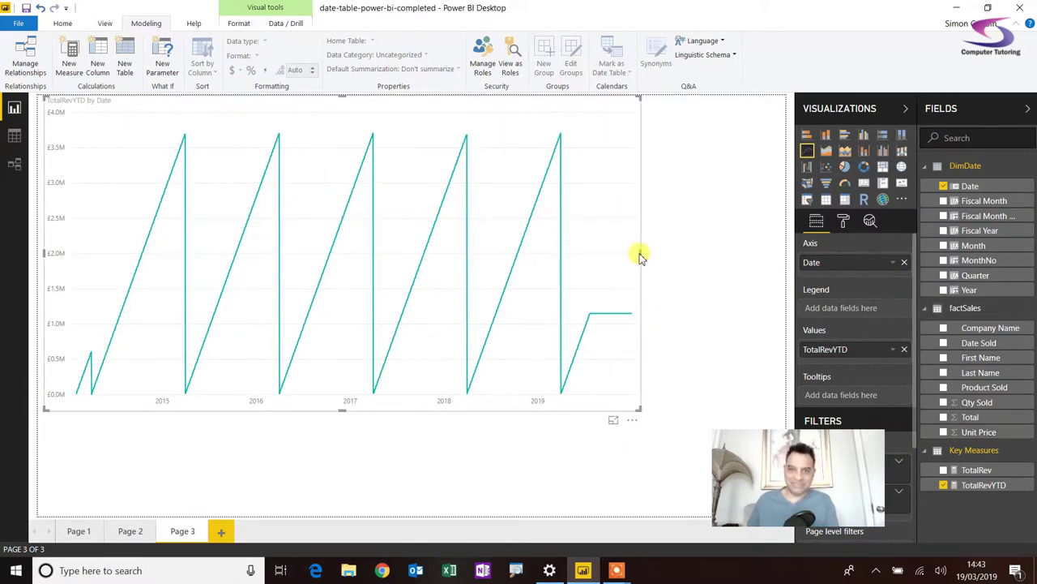
pyautogui.moveTo(637, 252); pyautogui.dragTo(760, 255)
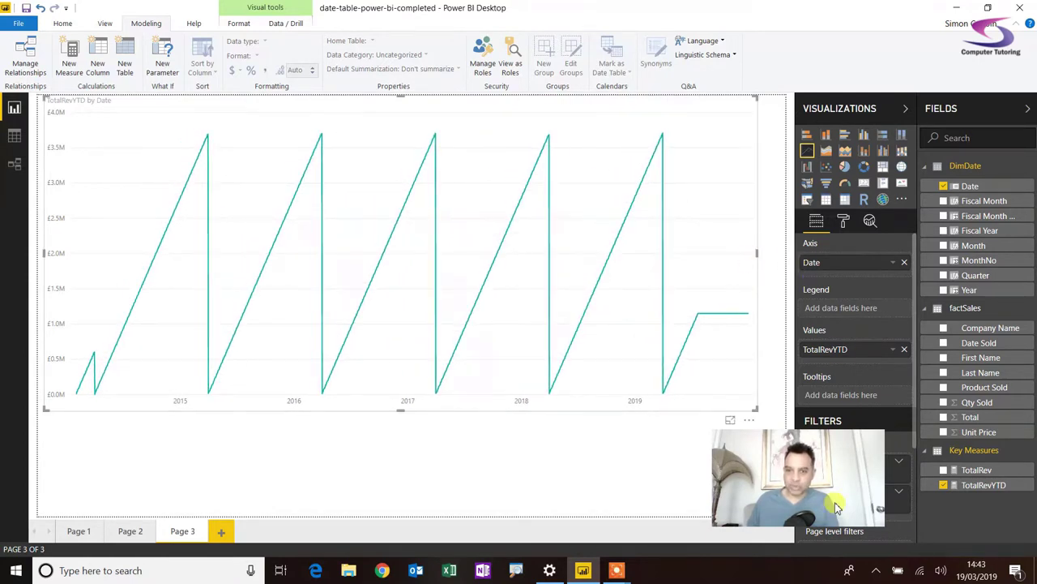
pyautogui.moveTo(835, 504); pyautogui.dragTo(657, 496)
# Step: Switch the chart's Date visual-level filter to Relative date filtering
pyautogui.click(898, 461)
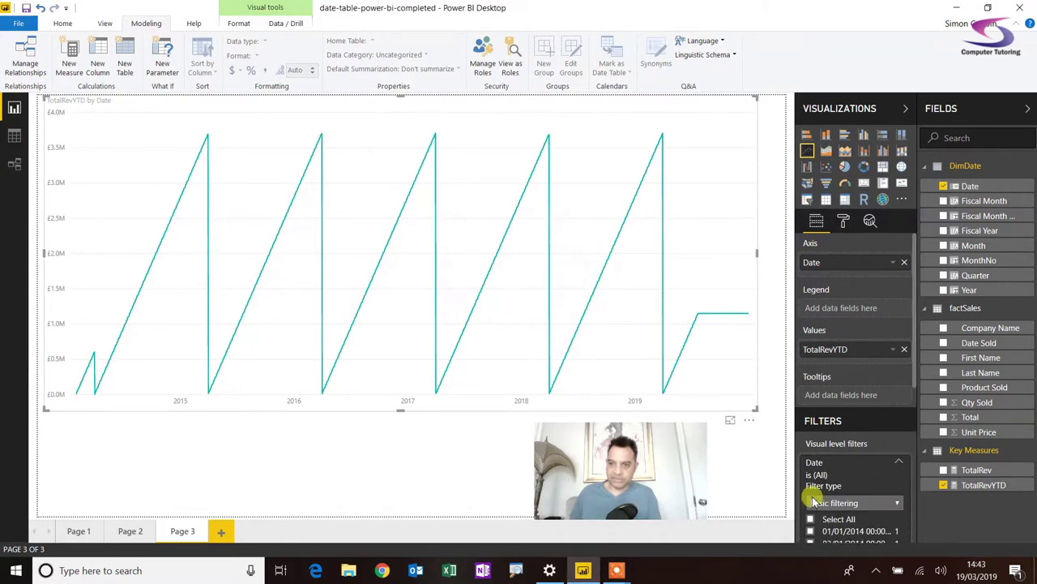
pyautogui.click(882, 502)
pyautogui.click(871, 462)
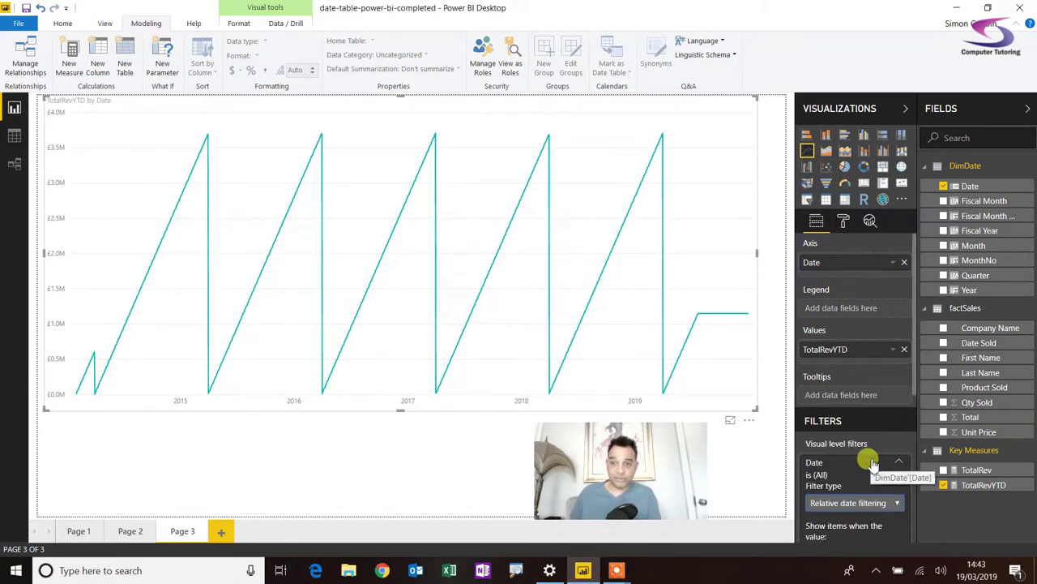
pyautogui.click(887, 506)
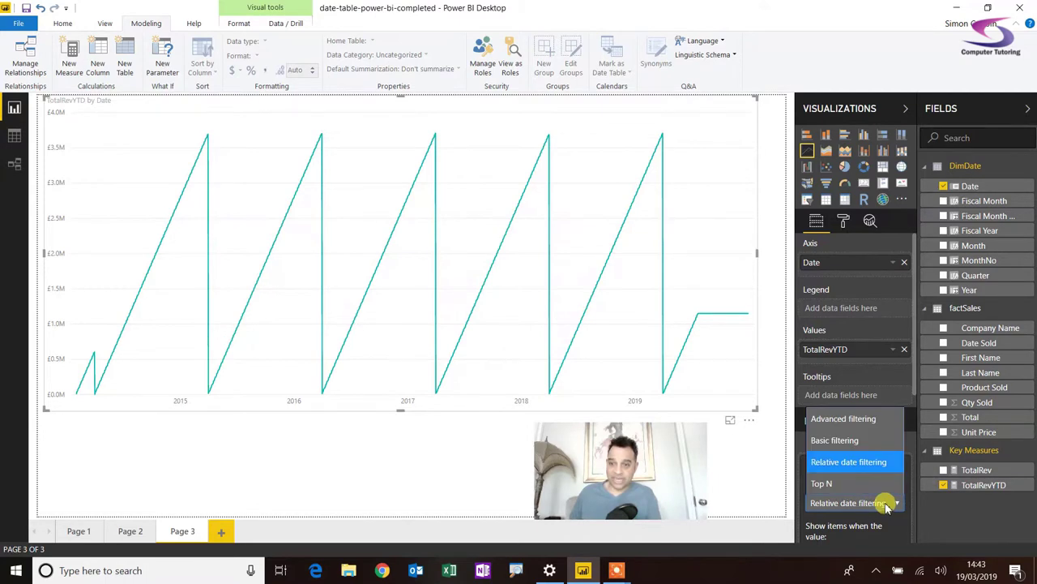
pyautogui.click(886, 504)
pyautogui.scroll(-2, 882, 499)
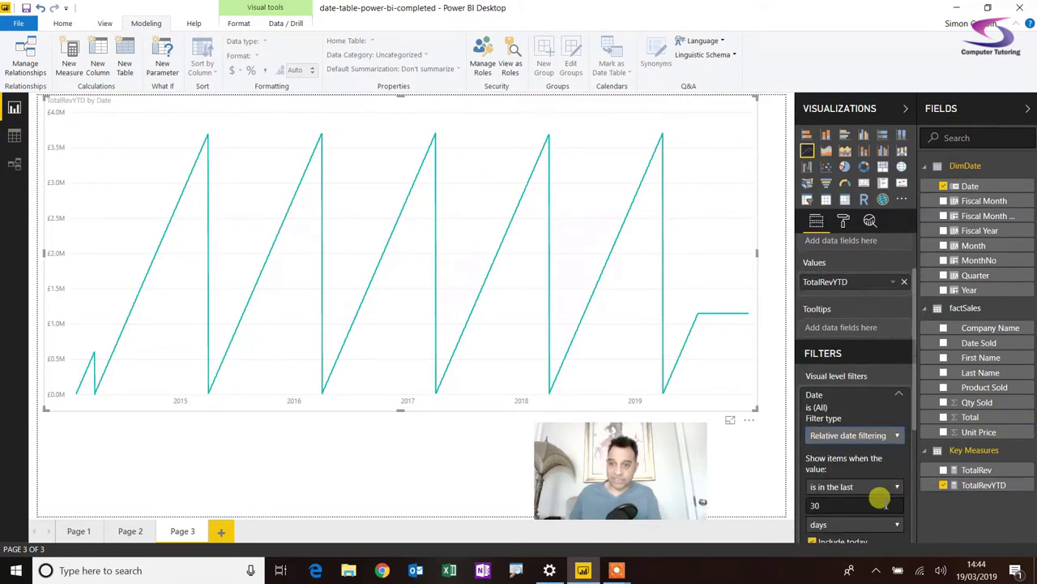
pyautogui.scroll(-2, 880, 492)
# Step: Apply the Date filter as 'is in the last 1 years'
pyautogui.click(891, 419)
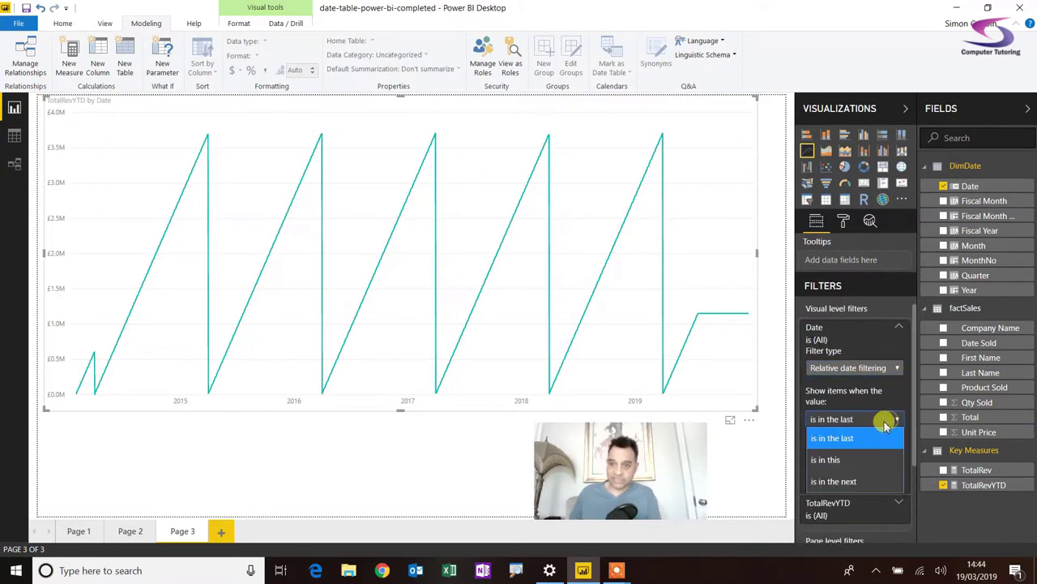
pyautogui.click(860, 438)
pyautogui.doubleClick(871, 437)
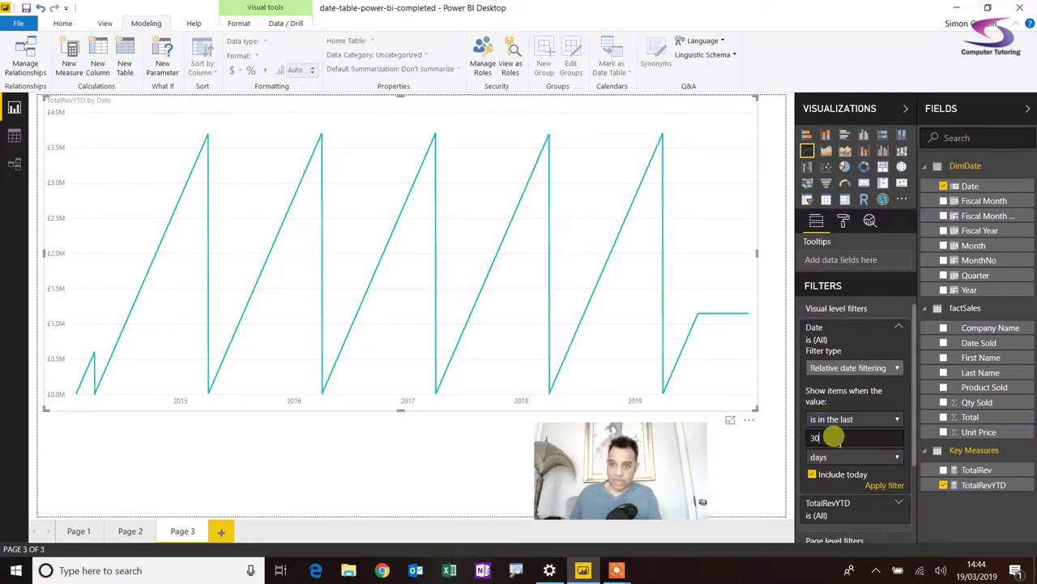
pyautogui.click(888, 457)
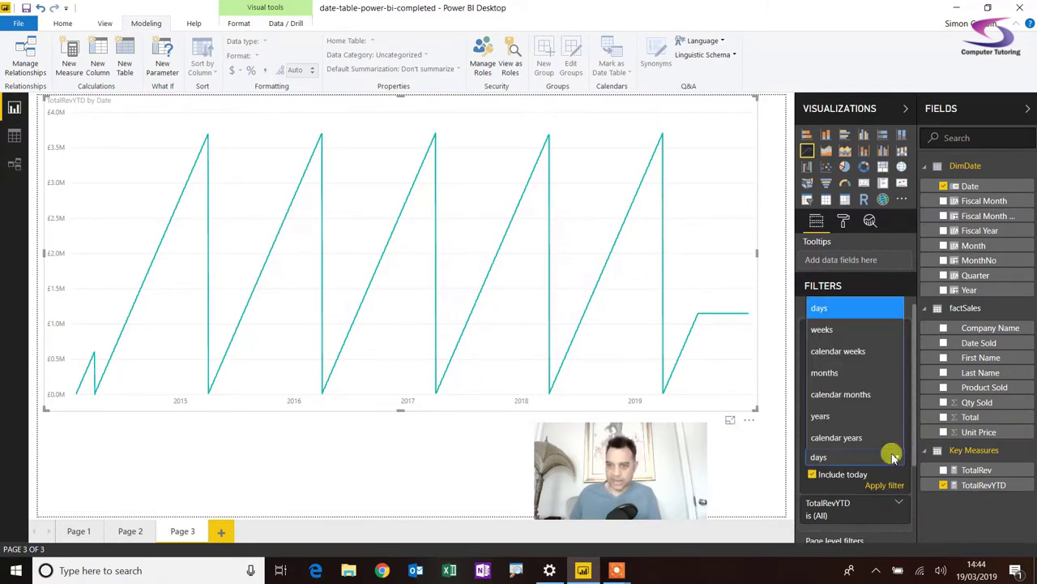
pyautogui.click(841, 418)
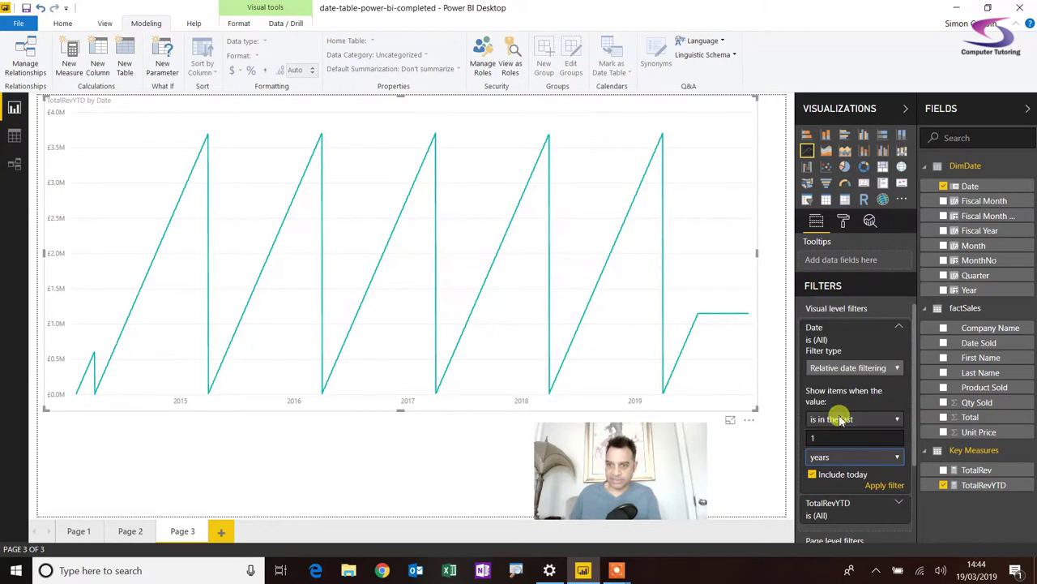
pyautogui.click(888, 486)
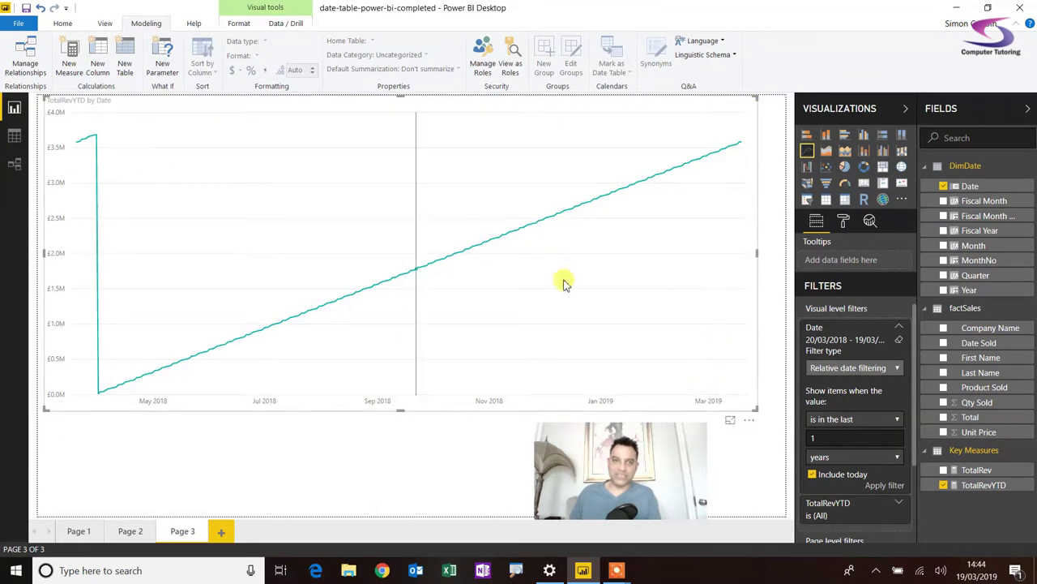
pyautogui.moveTo(496, 318)
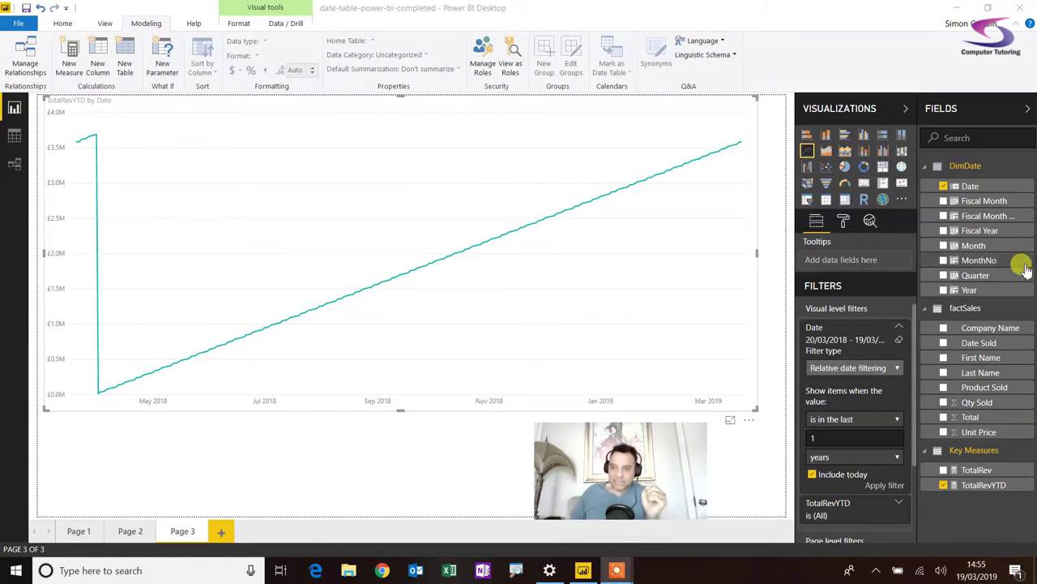
pyautogui.click(967, 311)
pyautogui.click(967, 312)
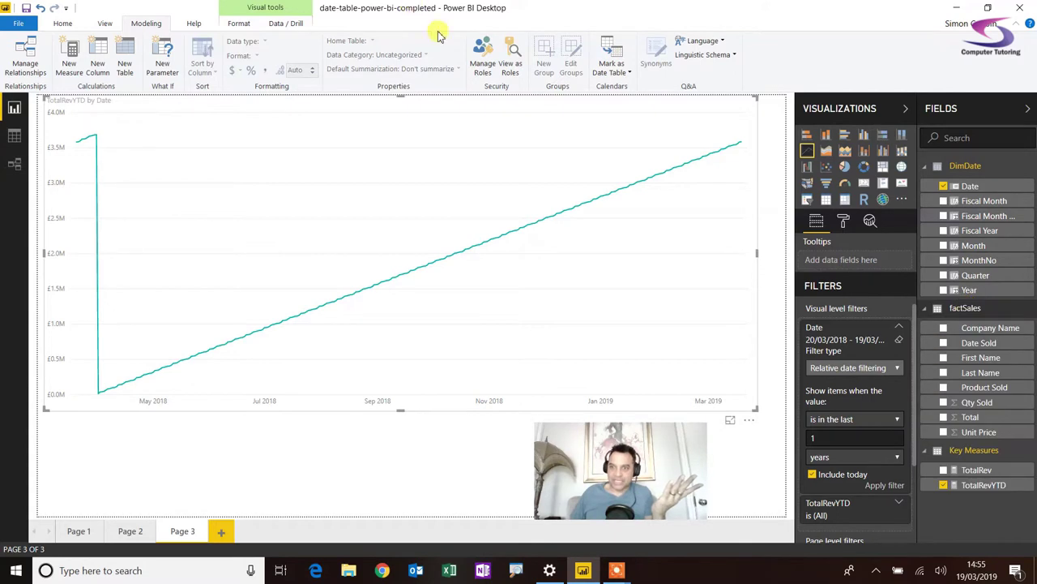
# Step: Create the measure my measure = AVERAGE(factSales[Total])
pyautogui.click(61, 61)
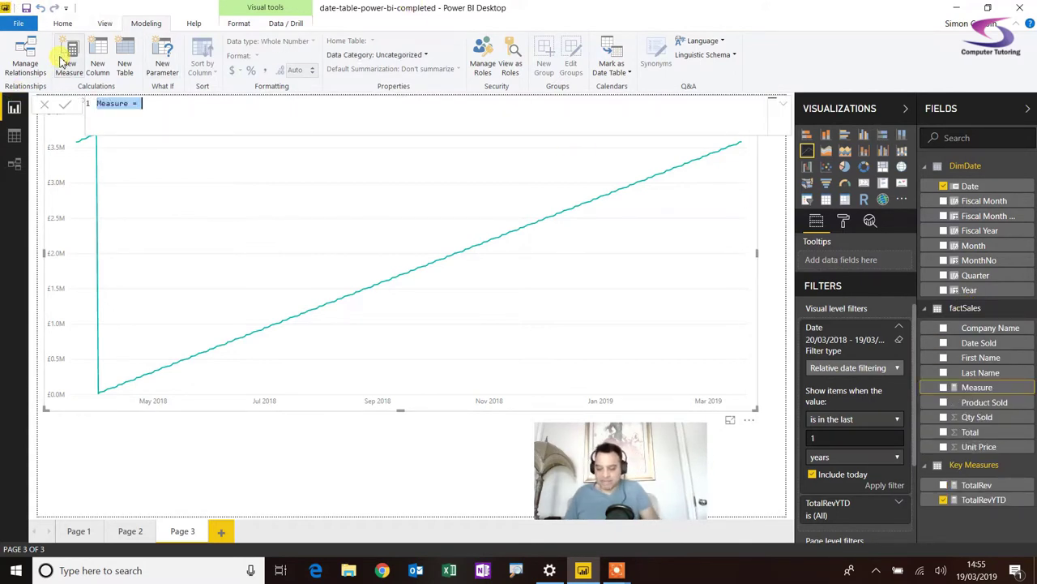
pyautogui.write('my meas')
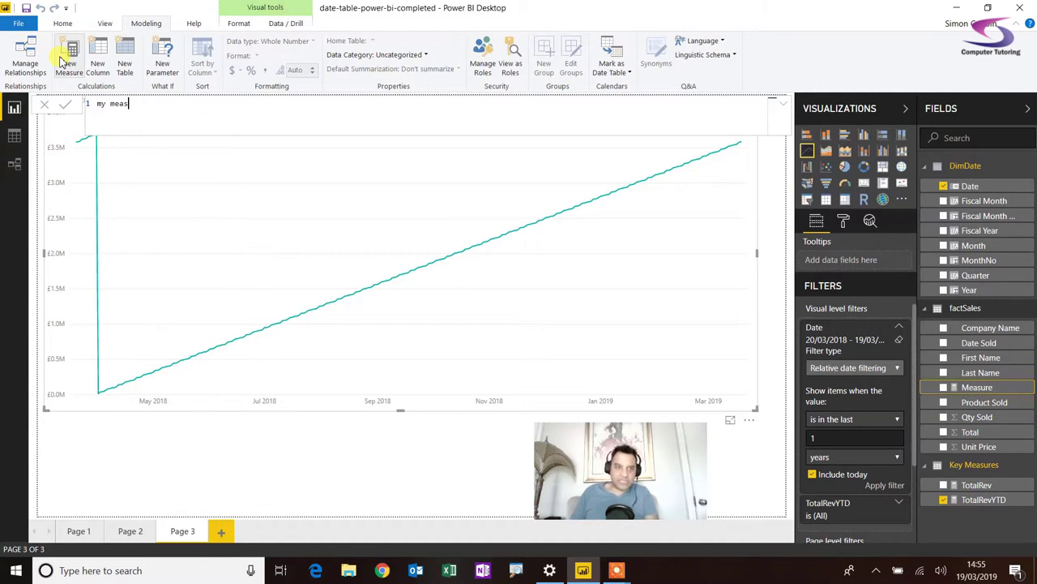
pyautogui.write('ure= AVERAGE(')
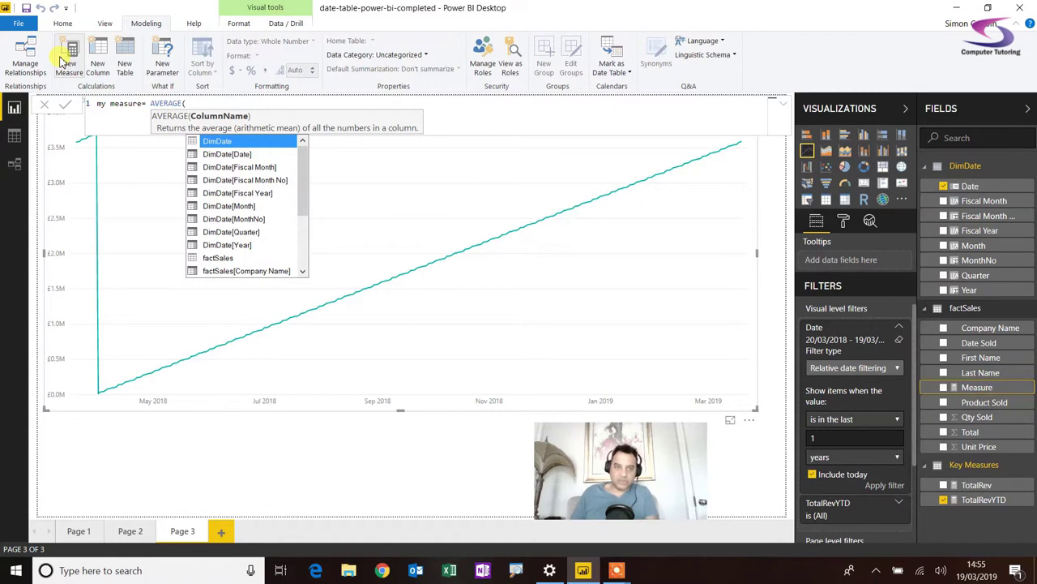
pyautogui.write('factSales[Total])')
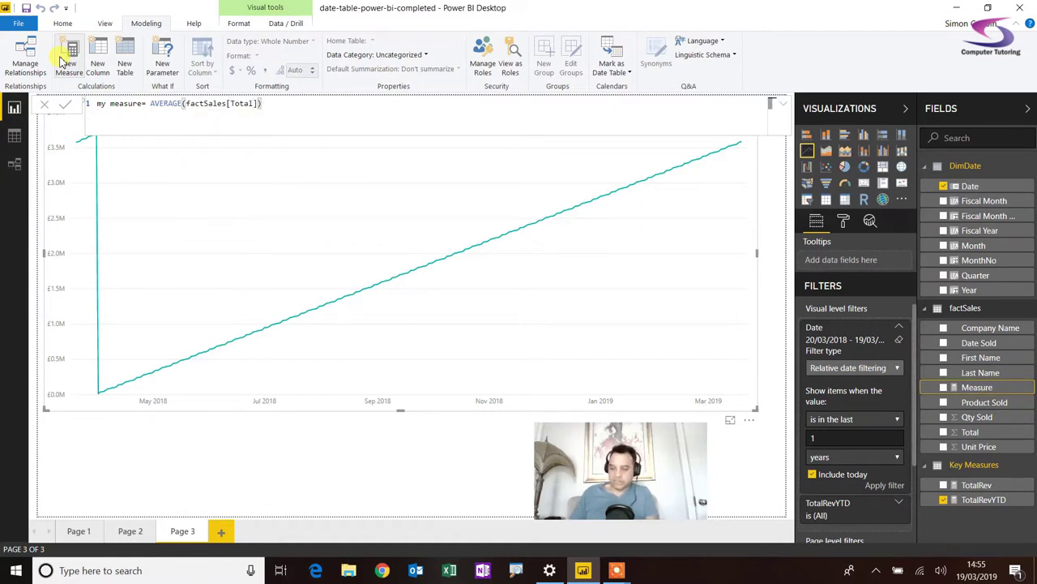
pyautogui.press('Return')
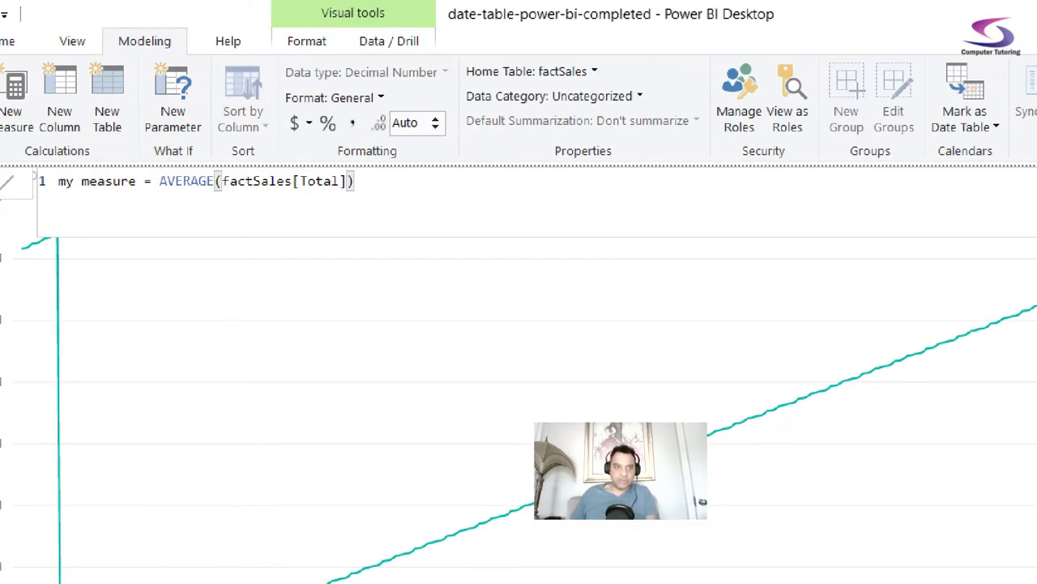
pyautogui.click(136, 29)
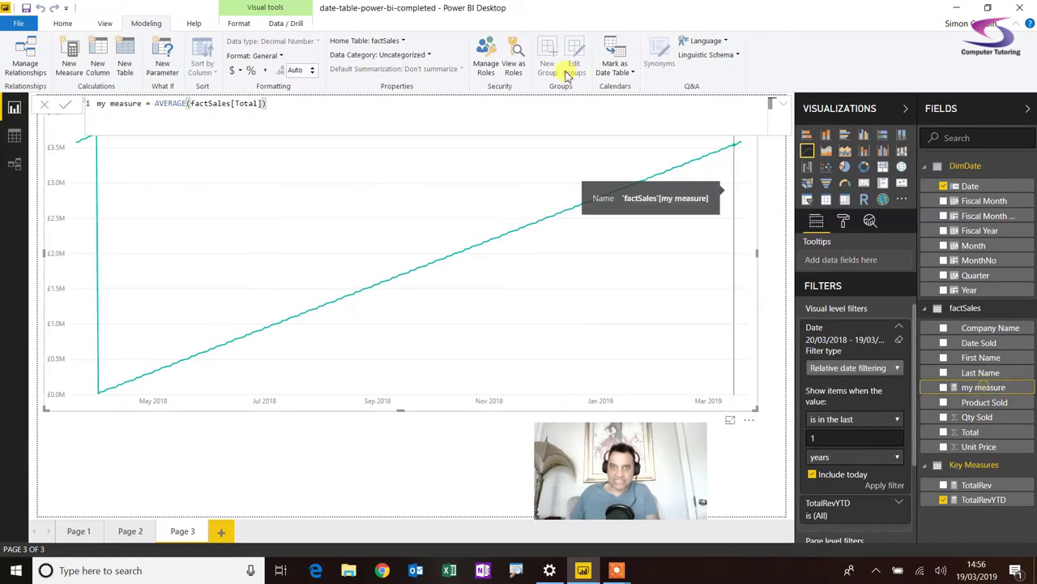
# Step: Change my measure's home table from factSales to Key Measures
pyautogui.click(396, 41)
pyautogui.click(385, 96)
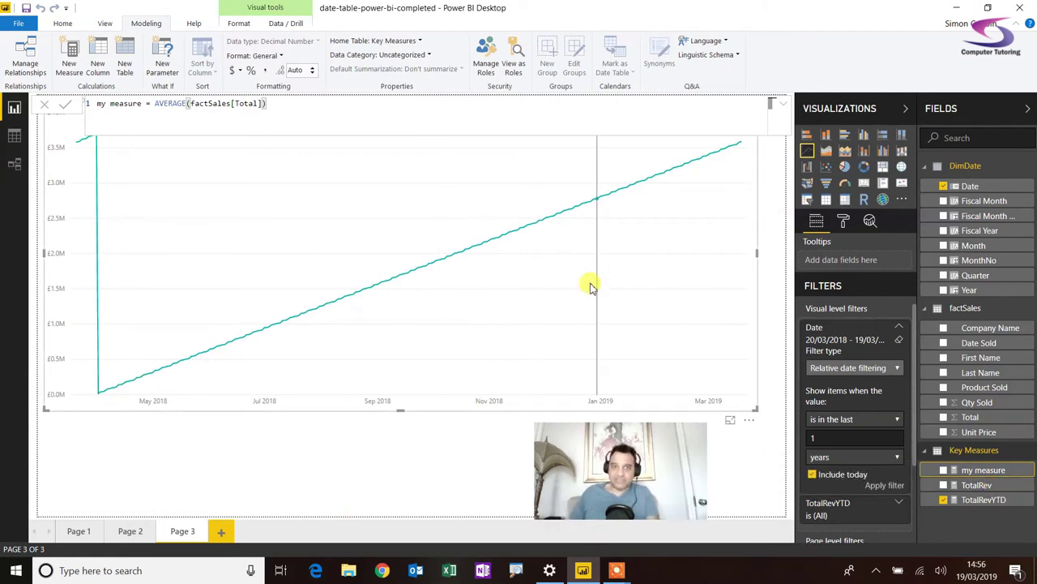
pyautogui.moveTo(485, 307)
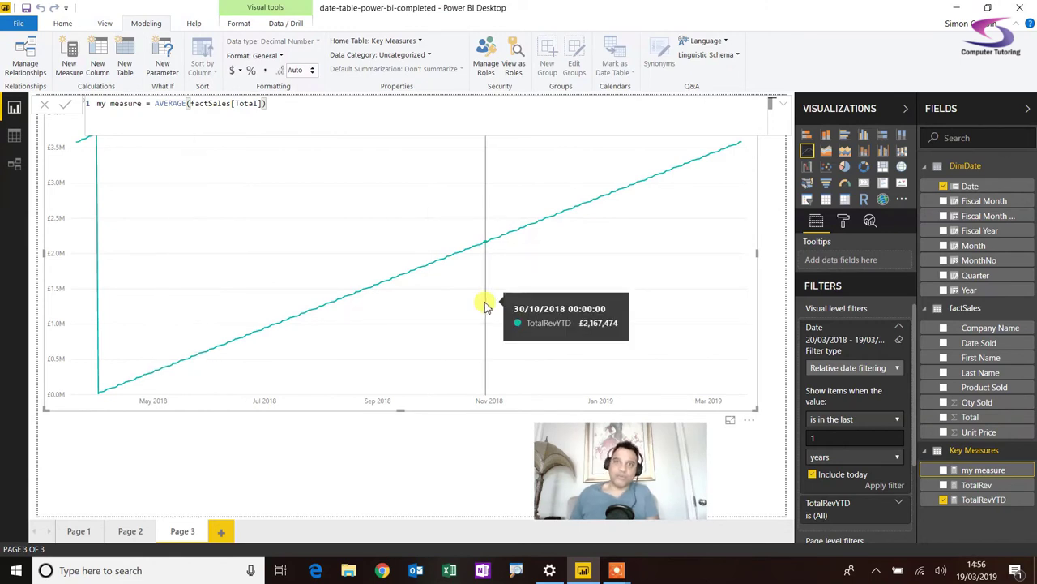